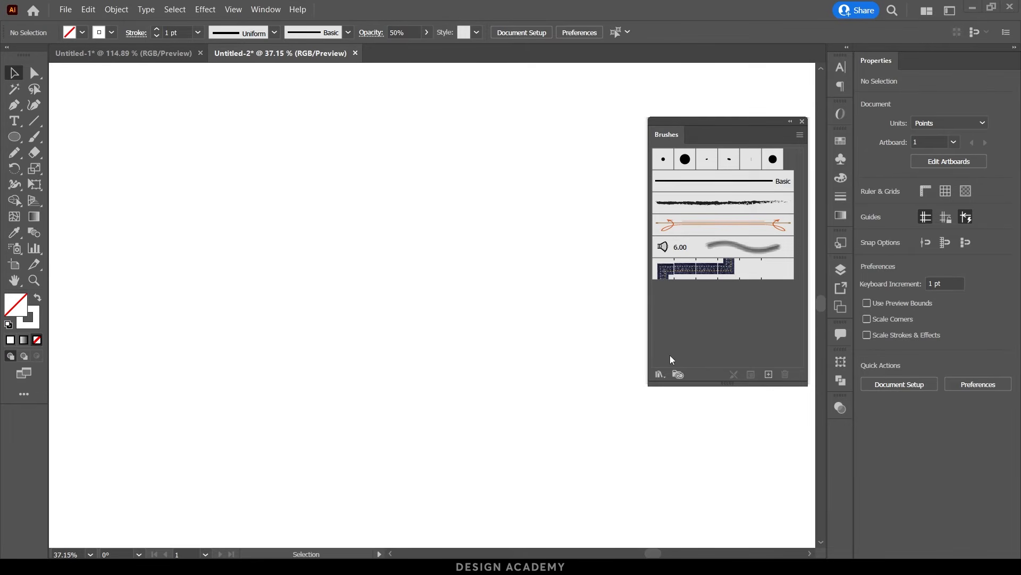
pyautogui.click(266, 9)
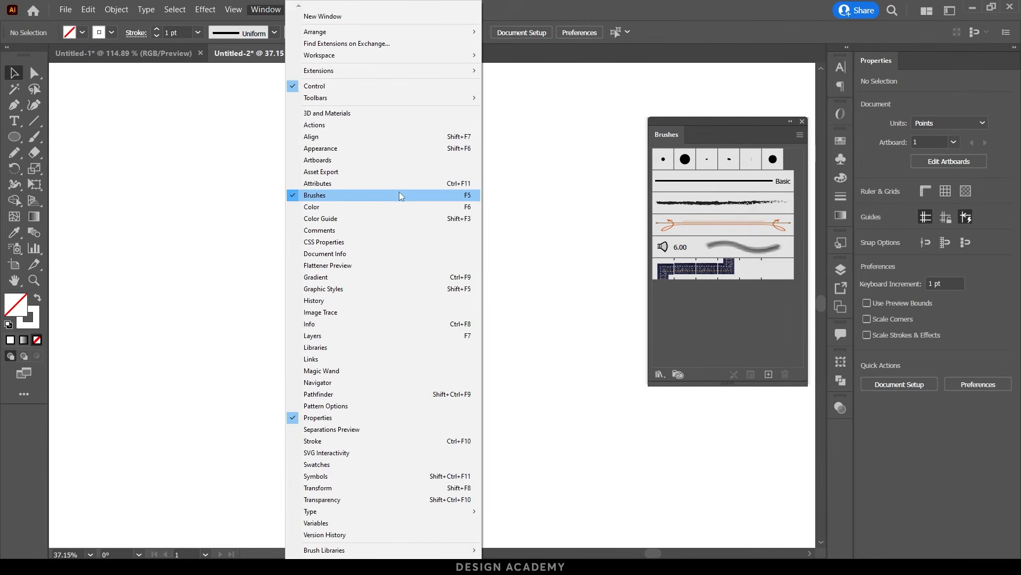
pyautogui.click(425, 195)
pyautogui.click(273, 11)
pyautogui.click(457, 195)
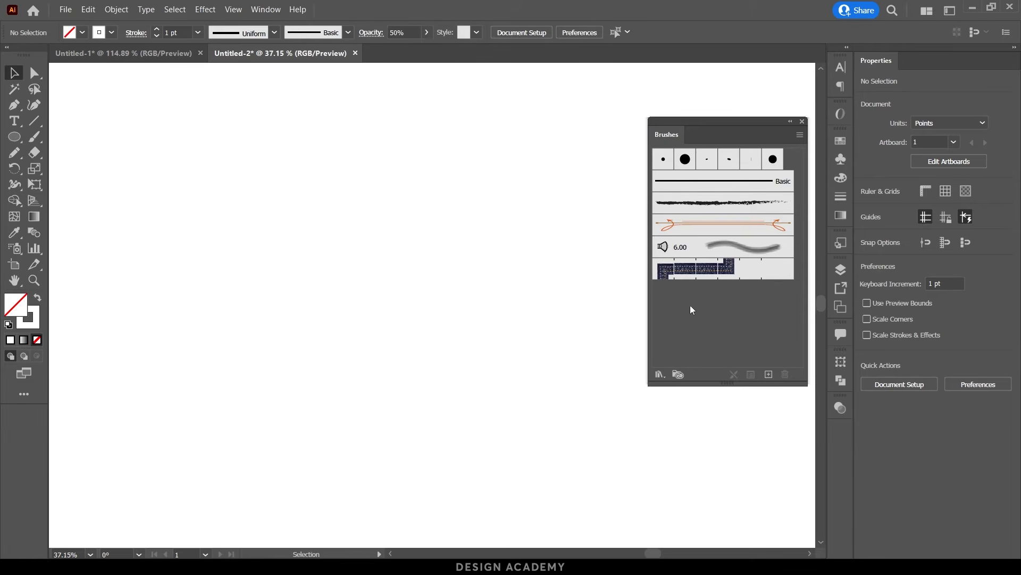
# Step: Create a new calligraphic brush with a 60° angle, 0% roundness and a 20 pt size
pyautogui.click(769, 374)
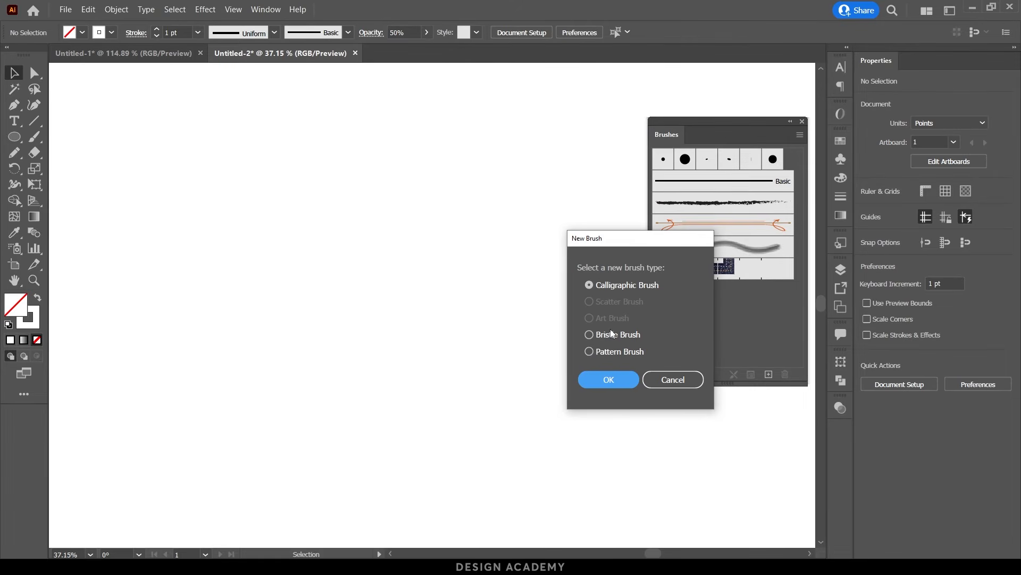
pyautogui.click(614, 379)
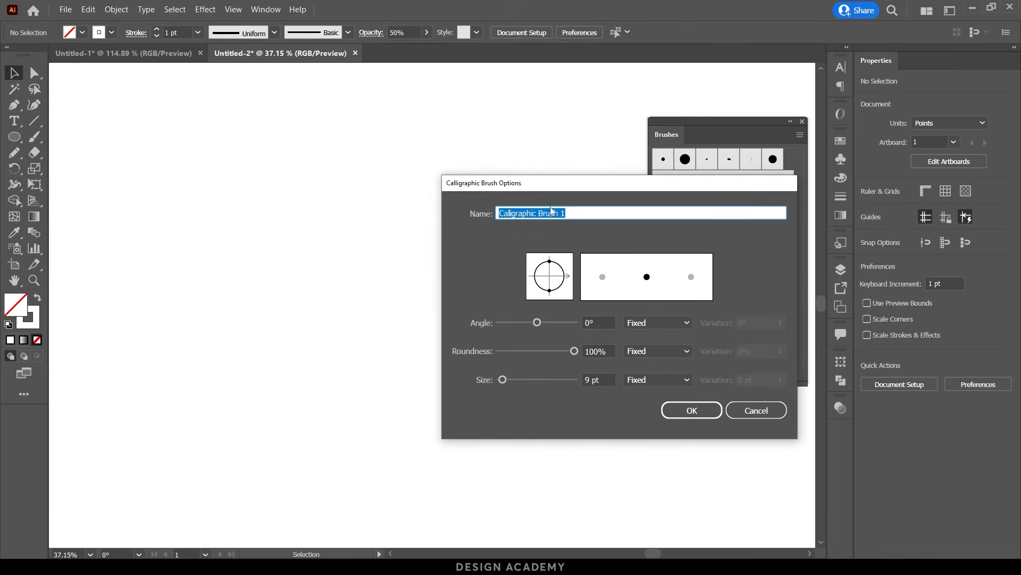
pyautogui.moveTo(526, 171); pyautogui.dragTo(525, 169)
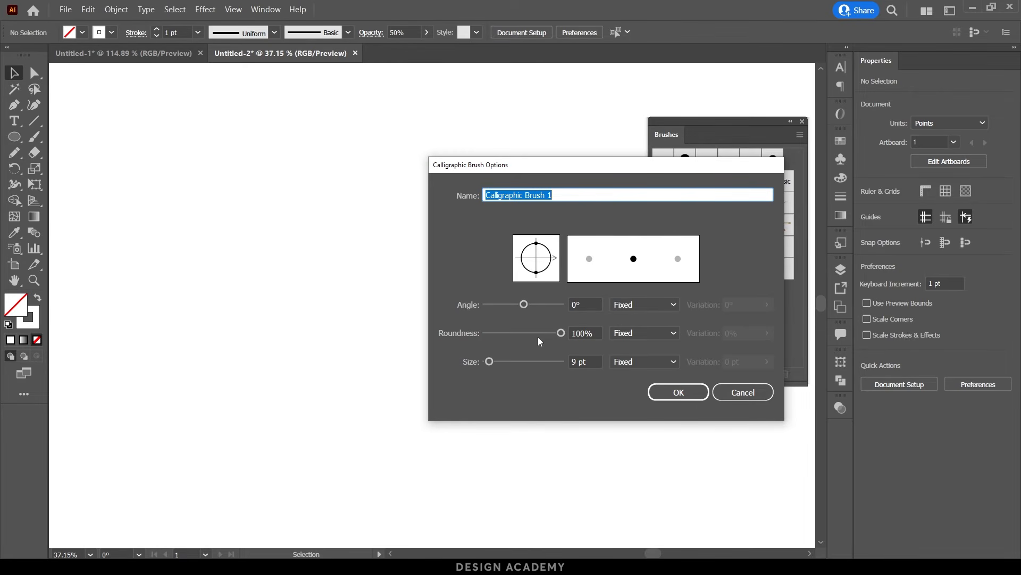
pyautogui.moveTo(537, 334); pyautogui.dragTo(451, 337)
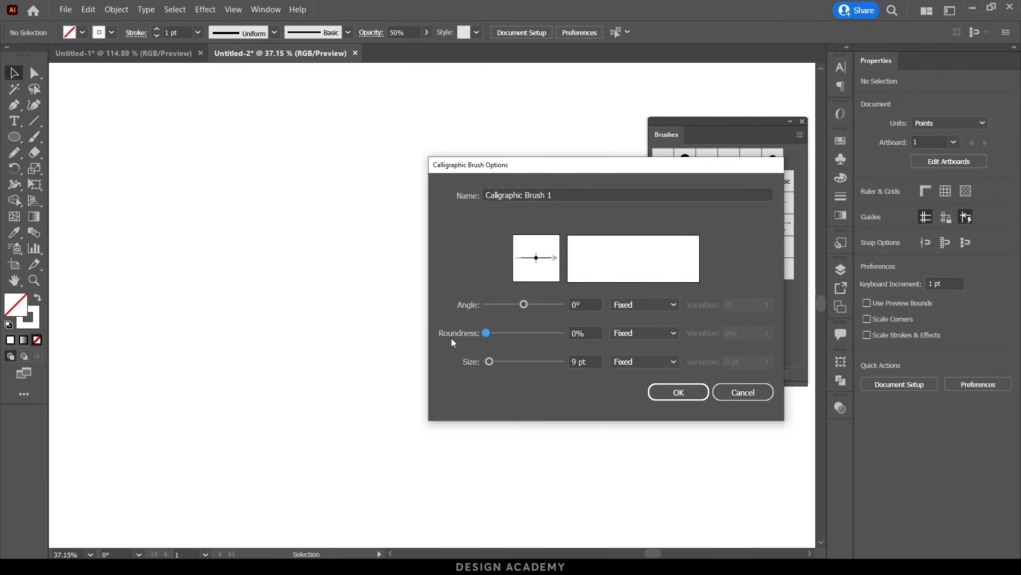
pyautogui.click(571, 305)
pyautogui.write('60')
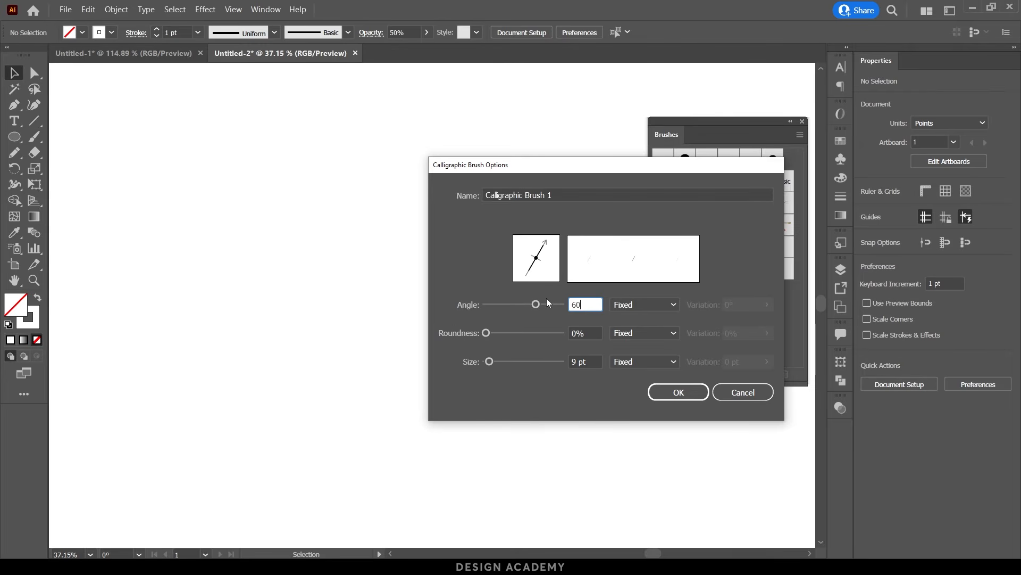
pyautogui.press('Tab')
pyautogui.press('Tab')
pyautogui.write('20')
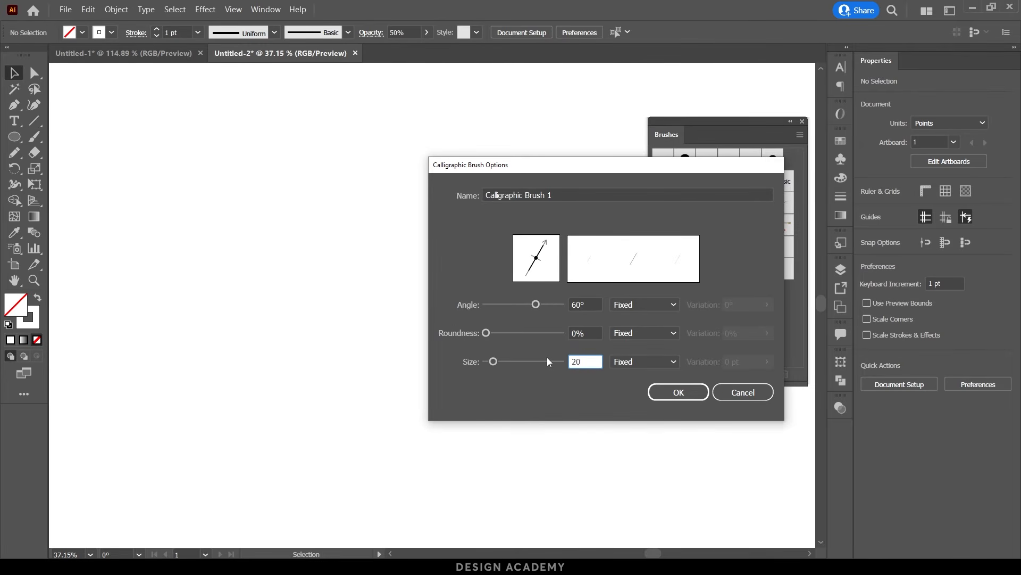
pyautogui.press('Return')
# Step: Paint two curved test strokes with the new calligraphic brush and check the Paintbrush tool's fidelity options
pyautogui.press('b')
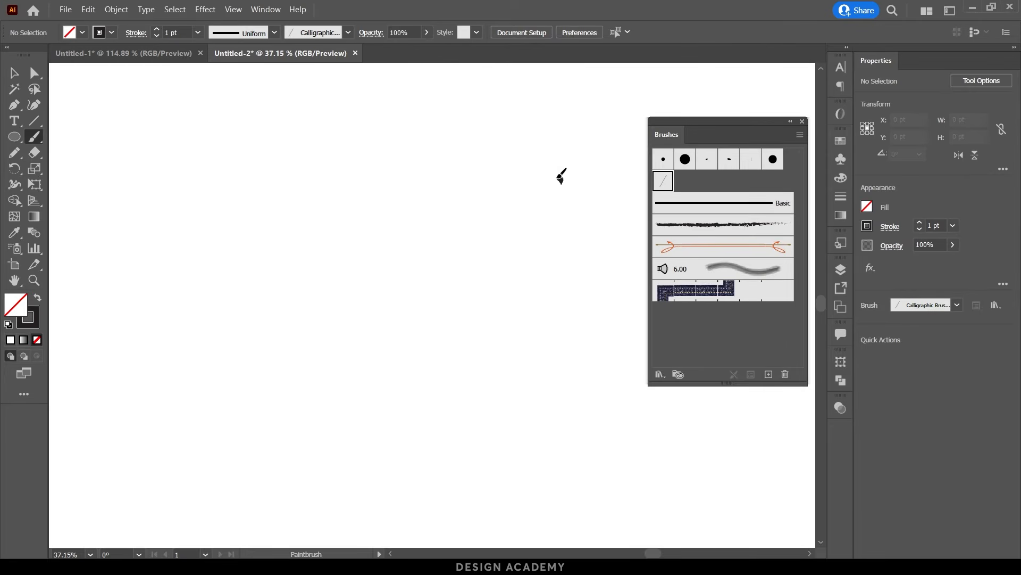
pyautogui.moveTo(545, 195); pyautogui.dragTo(516, 218)
pyautogui.moveTo(503, 179)
pyautogui.mouseDown()
pyautogui.moveTo(476, 188)
pyautogui.moveTo(479, 216)
pyautogui.moveTo(444, 203)
pyautogui.mouseUp()
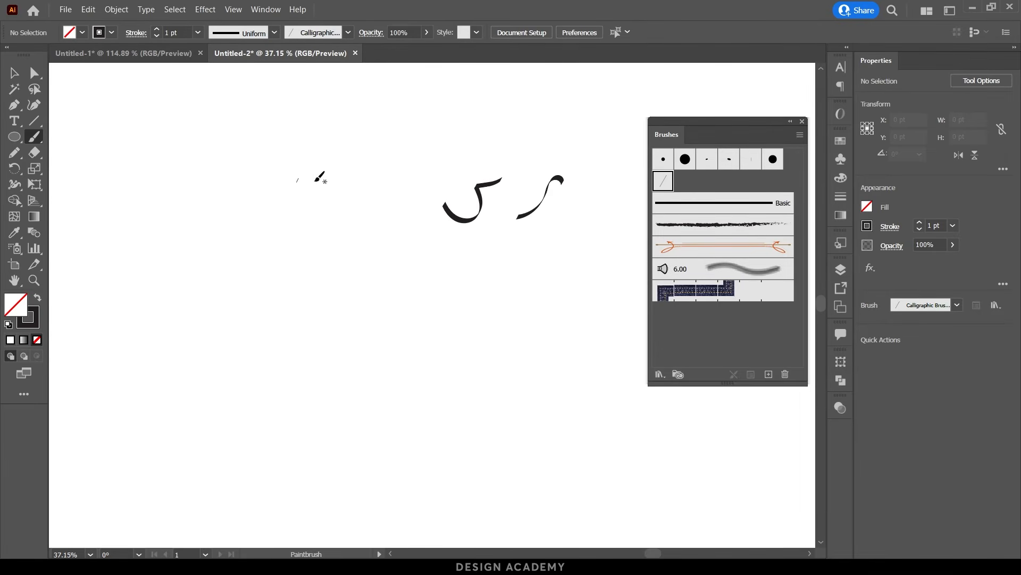
pyautogui.doubleClick(35, 137)
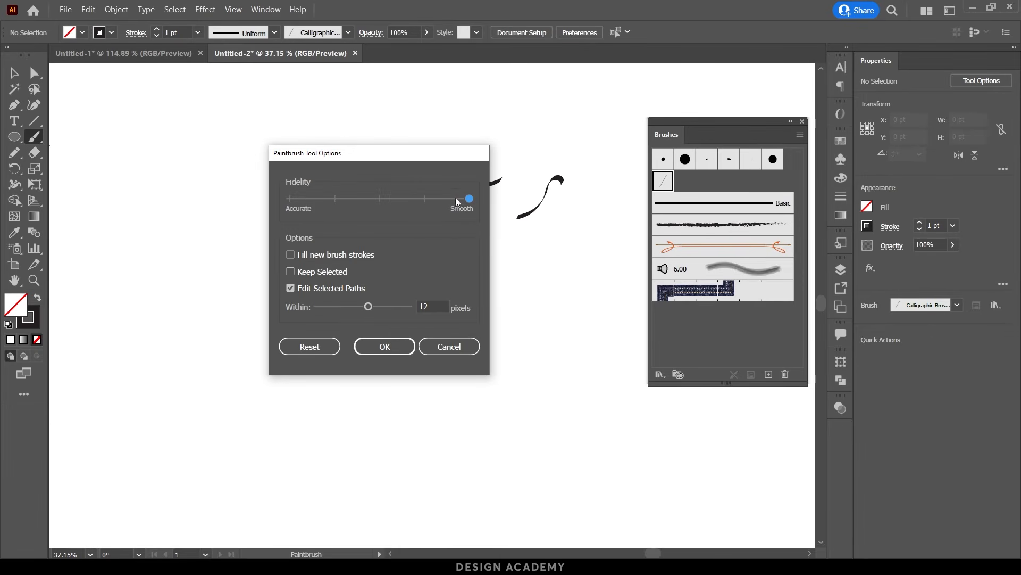
pyautogui.click(448, 347)
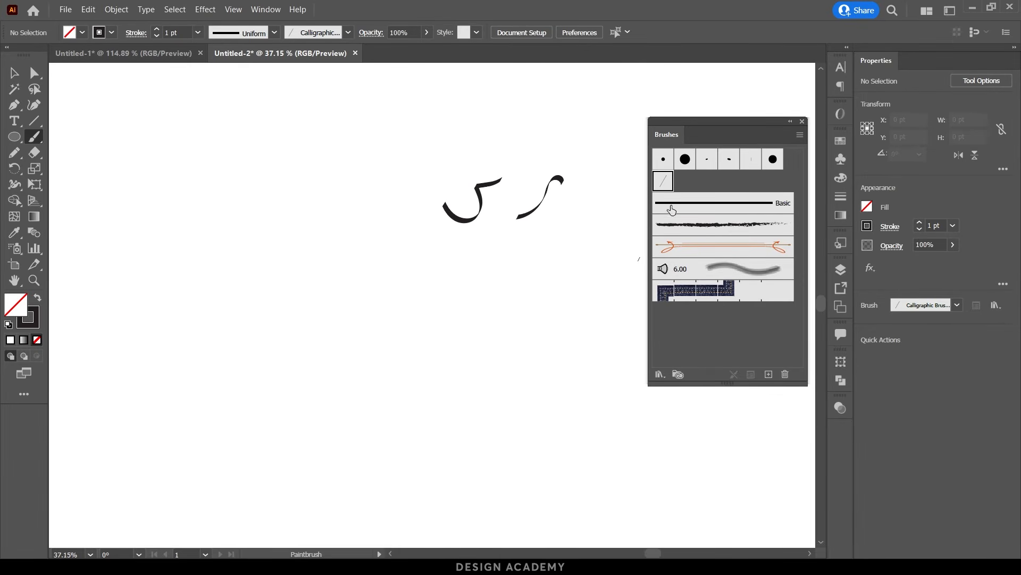
# Step: Set the calligraphic brush's size to 30 pt, applying it to the existing strokes, and paint a test stroke
pyautogui.doubleClick(662, 181)
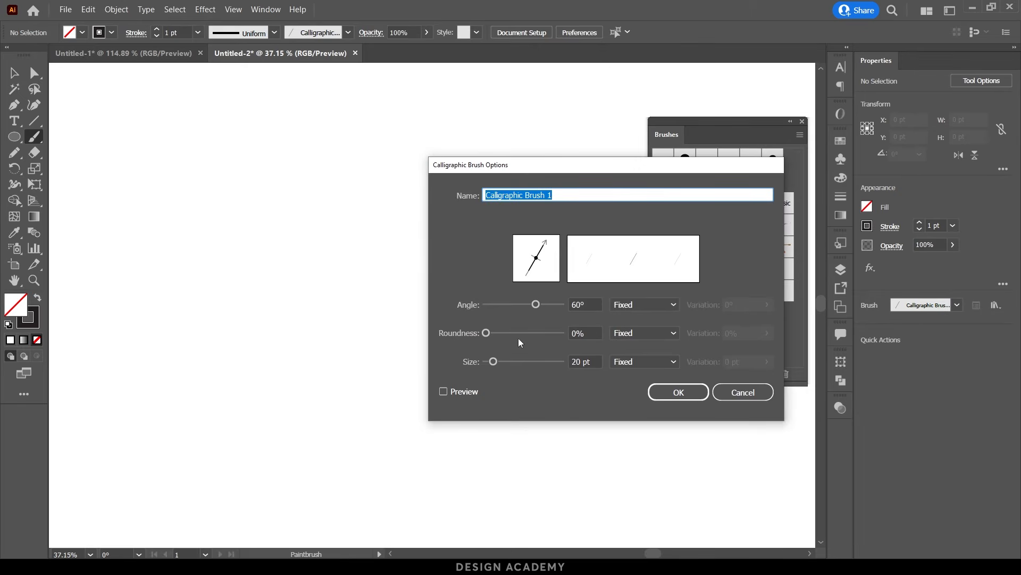
pyautogui.click(493, 362)
pyautogui.write('30')
pyautogui.click(686, 392)
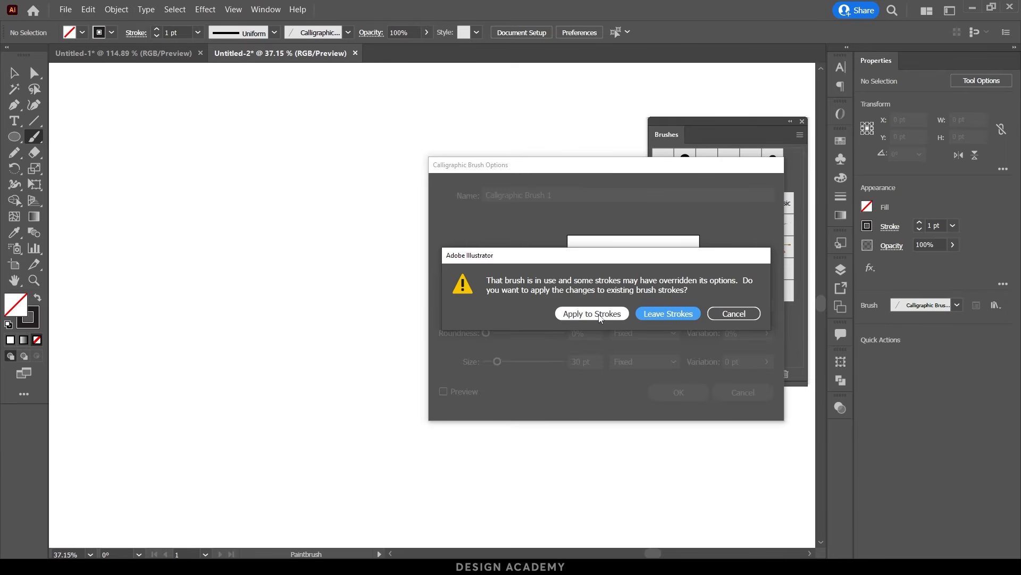
pyautogui.click(600, 316)
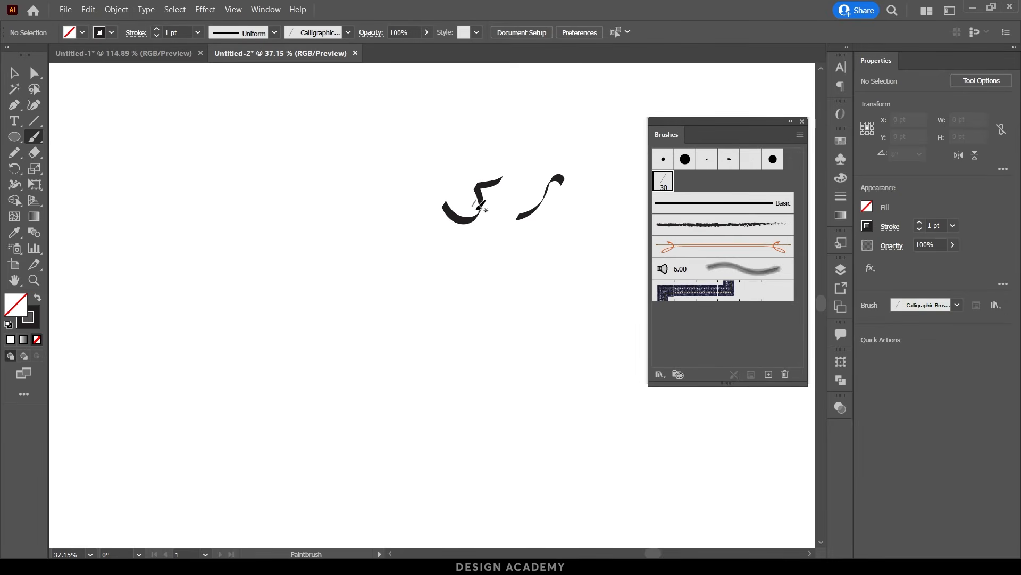
pyautogui.moveTo(507, 287)
pyautogui.mouseDown()
pyautogui.moveTo(485, 318)
pyautogui.moveTo(459, 321)
pyautogui.moveTo(434, 307)
pyautogui.mouseUp()
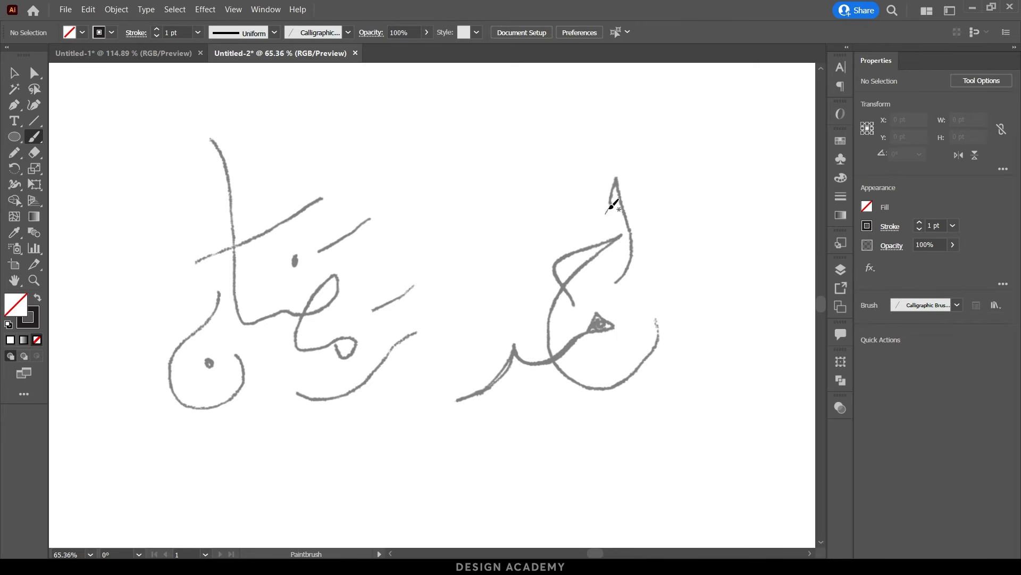
# Step: Trace the first Arabic word of the grey sketch, starting from its tall alef, with calligraphic brush strokes
pyautogui.moveTo(606, 213)
pyautogui.mouseDown()
pyautogui.moveTo(615, 175)
pyautogui.moveTo(626, 275)
pyautogui.moveTo(583, 305)
pyautogui.moveTo(725, 295)
pyautogui.mouseUp()
pyautogui.hotkey('ctrl', 'space')
pyautogui.hotkey('ctrl', 'z')
pyautogui.moveTo(577, 174)
pyautogui.mouseDown()
pyautogui.moveTo(593, 124)
pyautogui.moveTo(613, 229)
pyautogui.moveTo(595, 298)
pyautogui.mouseUp()
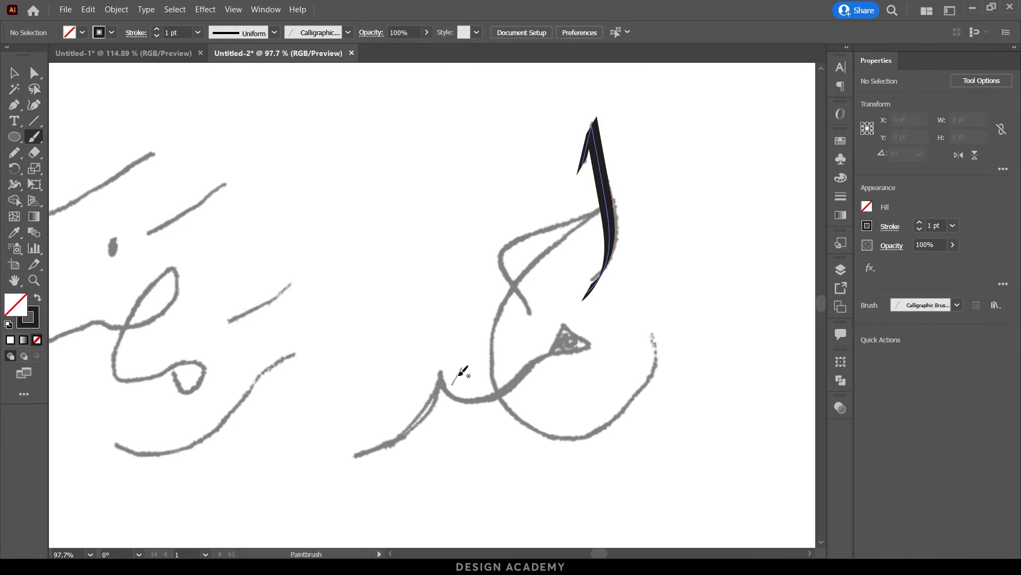
pyautogui.hotkey('ctrl', 'z')
pyautogui.moveTo(570, 182)
pyautogui.mouseDown()
pyautogui.moveTo(601, 113)
pyautogui.moveTo(616, 231)
pyautogui.moveTo(592, 290)
pyautogui.mouseUp()
pyautogui.moveTo(502, 290)
pyautogui.mouseDown()
pyautogui.moveTo(580, 220)
pyautogui.moveTo(548, 442)
pyautogui.moveTo(668, 396)
pyautogui.mouseUp()
pyautogui.moveTo(563, 322)
pyautogui.mouseDown()
pyautogui.moveTo(580, 350)
pyautogui.moveTo(501, 384)
pyautogui.moveTo(437, 377)
pyautogui.moveTo(415, 426)
pyautogui.moveTo(355, 452)
pyautogui.mouseUp()
# Step: Trace the main letter shapes and dots of the sketch's second Arabic word with the calligraphic brush
pyautogui.press('v')
pyautogui.scroll(-1, 435, 459)
pyautogui.hscroll(-5, 435, 458)
pyautogui.press('b')
pyautogui.moveTo(585, 361); pyautogui.dragTo(413, 455)
pyautogui.moveTo(484, 392)
pyautogui.mouseDown()
pyautogui.moveTo(426, 343)
pyautogui.moveTo(464, 310)
pyautogui.moveTo(409, 337)
pyautogui.moveTo(347, 339)
pyautogui.moveTo(306, 127)
pyautogui.mouseUp()
pyautogui.moveTo(302, 131); pyautogui.dragTo(304, 129)
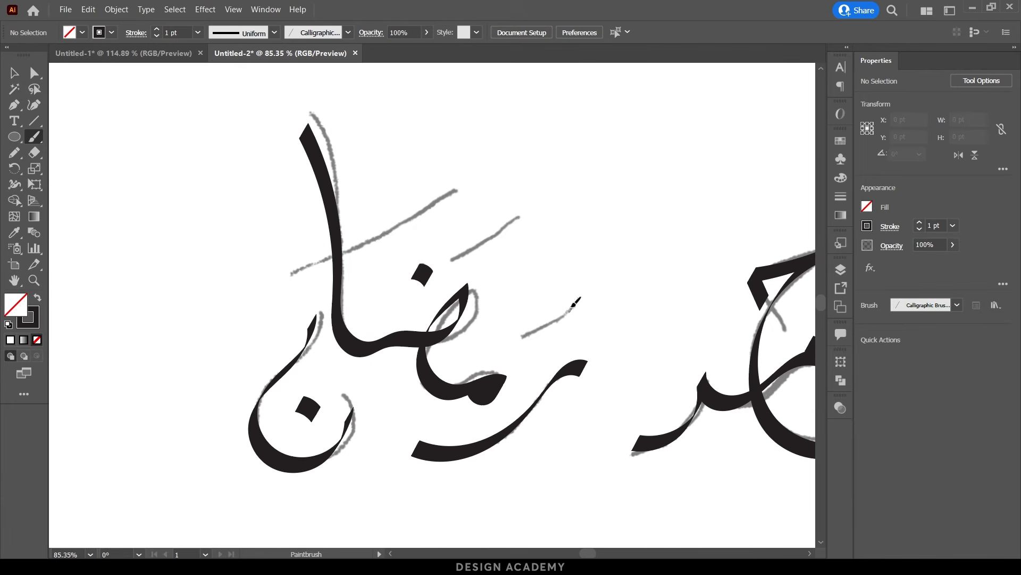
# Step: Paint the three slanted accent strokes over the second Arabic word, redoing the ones that miss the sketch
pyautogui.hotkey('ctrl', 'z')
pyautogui.moveTo(577, 303); pyautogui.dragTo(526, 337)
pyautogui.moveTo(517, 217); pyautogui.dragTo(464, 259)
pyautogui.hotkey('ctrl', 'z')
pyautogui.moveTo(519, 217); pyautogui.dragTo(456, 258)
pyautogui.moveTo(454, 189); pyautogui.dragTo(312, 257)
pyautogui.hotkey('ctrl', 'z')
pyautogui.moveTo(406, 218); pyautogui.dragTo(305, 273)
pyautogui.scroll(-6, 418, 229)
# Step: Select all of the traced lettering and move it clear of the grey sketch
pyautogui.press('v')
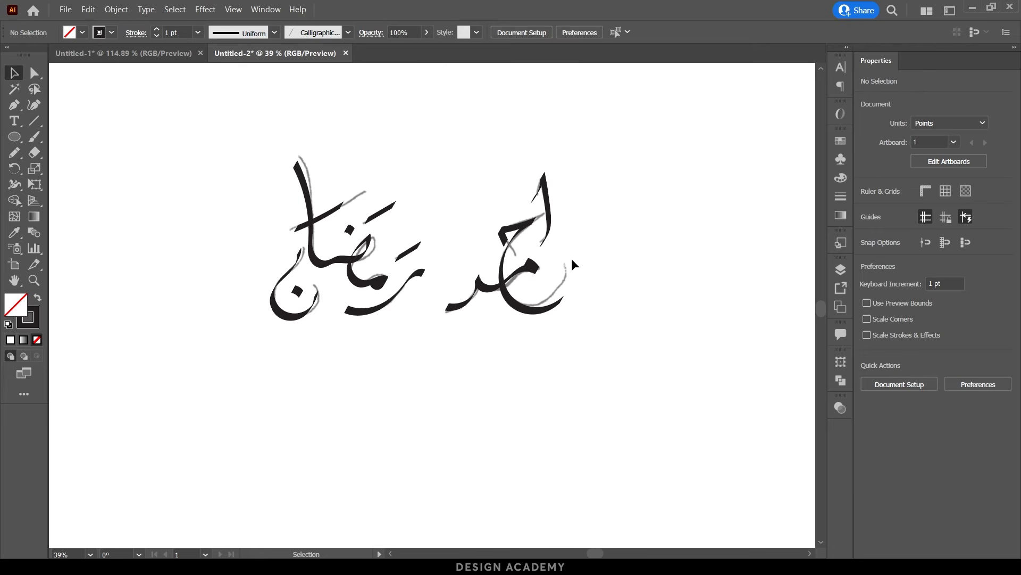
pyautogui.moveTo(636, 372); pyautogui.dragTo(192, 120)
pyautogui.moveTo(347, 228); pyautogui.dragTo(273, 202)
pyautogui.moveTo(329, 258); pyautogui.dragTo(593, 379)
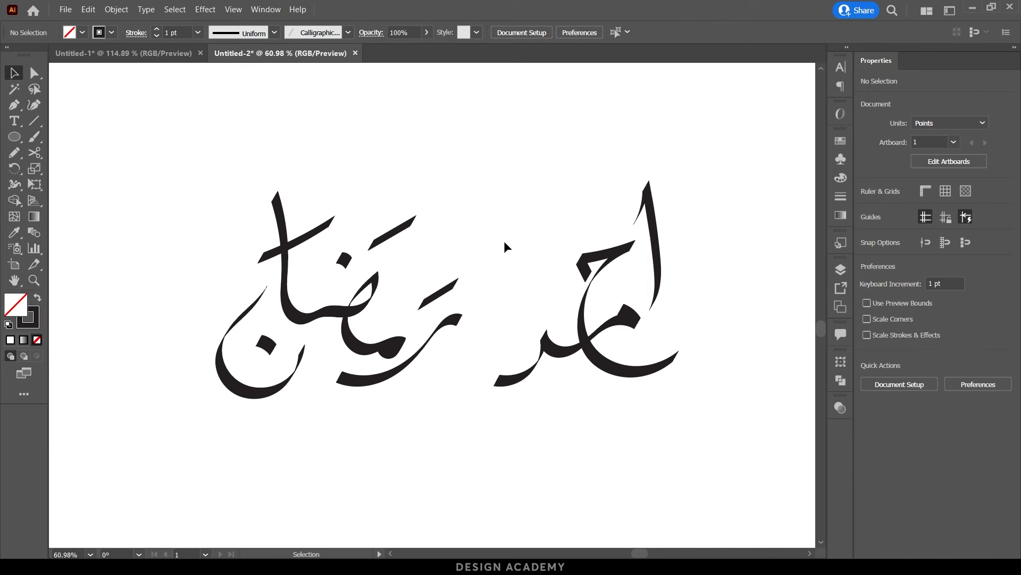
pyautogui.moveTo(530, 157); pyautogui.dragTo(756, 426)
pyautogui.press('Delete')
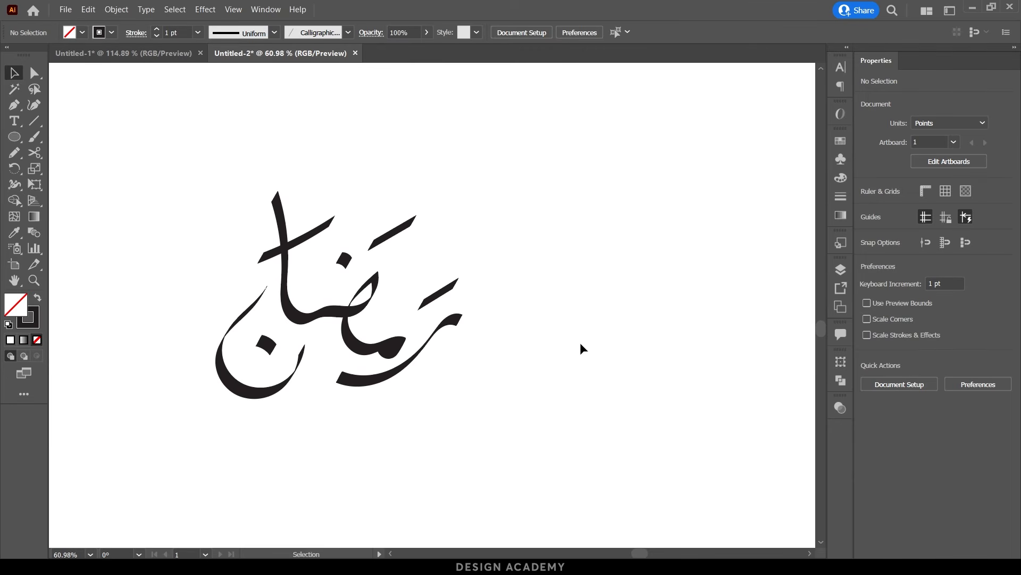
pyautogui.hotkey('ctrl', 'z')
pyautogui.click(711, 242)
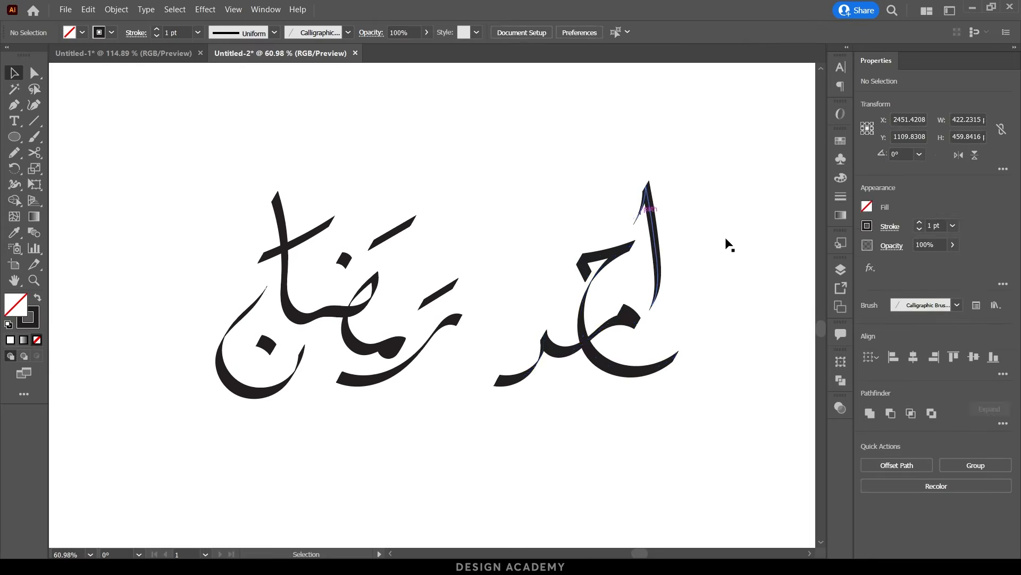
# Step: Paint one continuous Arabic letterform about 309 pt wide and 340 pt high on an empty area of the canvas
pyautogui.moveTo(728, 227); pyautogui.dragTo(230, 295)
pyautogui.moveTo(546, 251); pyautogui.dragTo(372, 244)
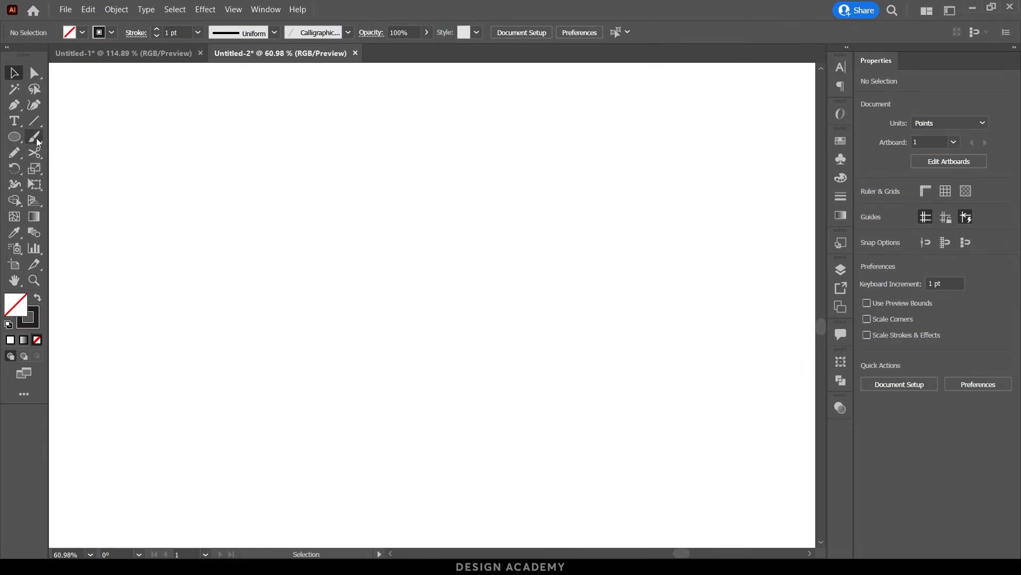
pyautogui.click(34, 136)
pyautogui.moveTo(395, 196)
pyautogui.mouseDown()
pyautogui.moveTo(585, 196)
pyautogui.moveTo(598, 213)
pyautogui.mouseUp()
pyautogui.hotkey('ctrl', 'z')
pyautogui.moveTo(613, 227)
pyautogui.mouseDown()
pyautogui.moveTo(594, 234)
pyautogui.moveTo(573, 252)
pyautogui.moveTo(564, 243)
pyautogui.moveTo(577, 279)
pyautogui.moveTo(543, 339)
pyautogui.moveTo(486, 288)
pyautogui.moveTo(507, 233)
pyautogui.moveTo(499, 190)
pyautogui.mouseUp()
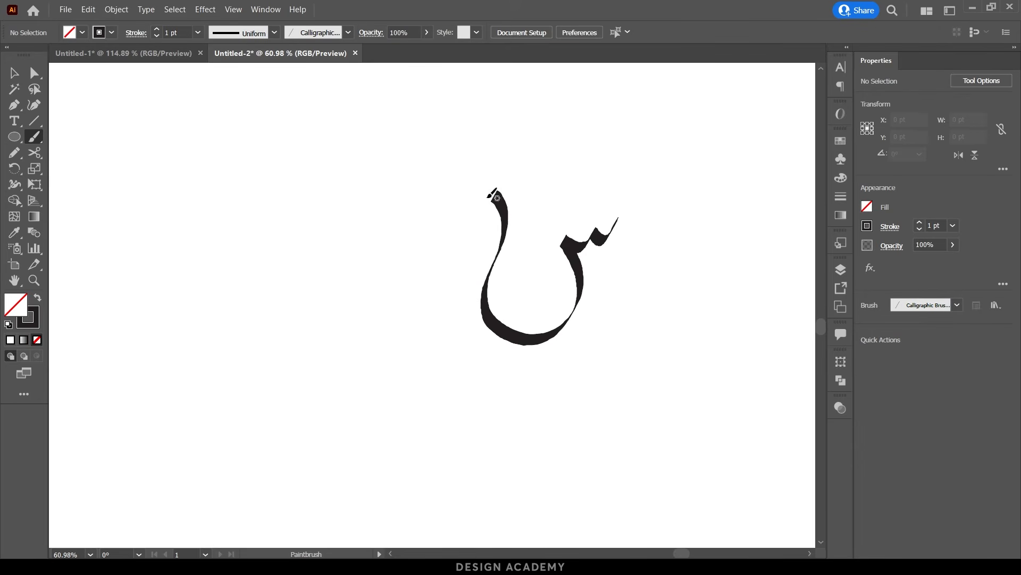
# Step: Select the newly painted letterform and bring up the Brushes list for it
pyautogui.press('v')
pyautogui.scroll(3, 668, 285)
pyautogui.moveTo(585, 317); pyautogui.dragTo(504, 358)
pyautogui.moveTo(589, 365); pyautogui.dragTo(341, 256)
pyautogui.click(840, 177)
pyautogui.click(842, 177)
pyautogui.click(841, 160)
pyautogui.click(841, 160)
pyautogui.click(841, 196)
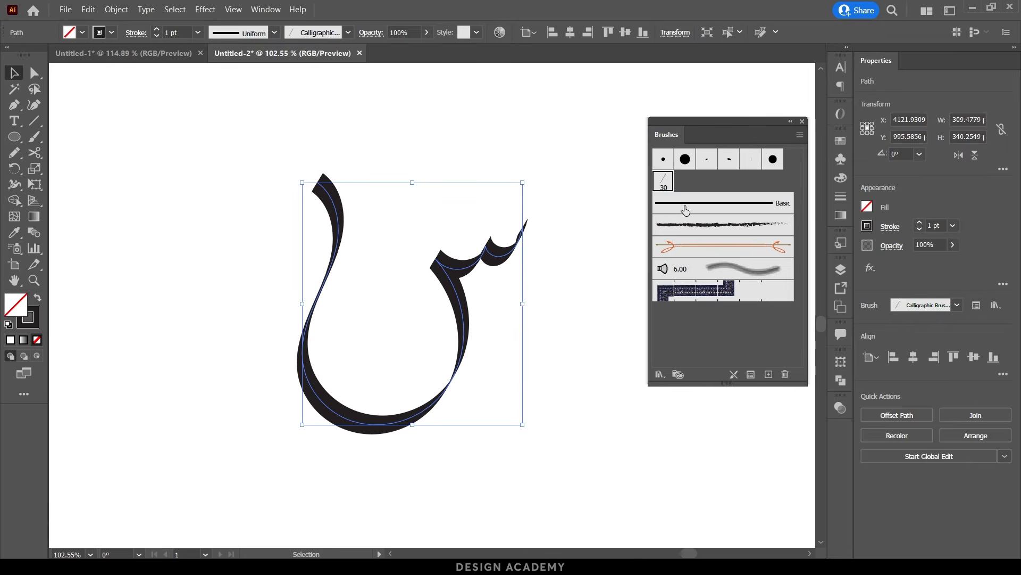
pyautogui.doubleClick(667, 191)
pyautogui.moveTo(548, 171); pyautogui.dragTo(661, 129)
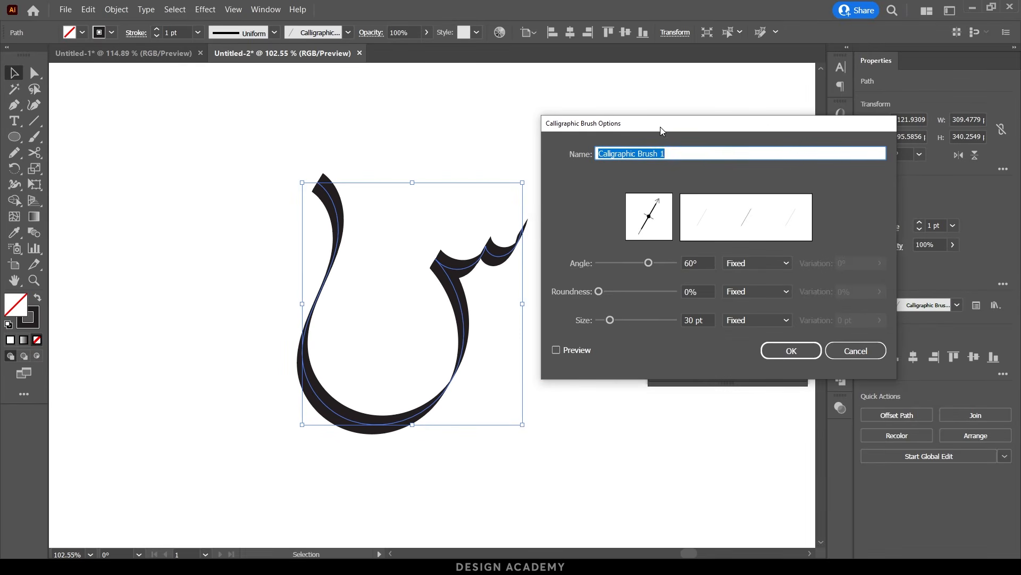
pyautogui.click(856, 351)
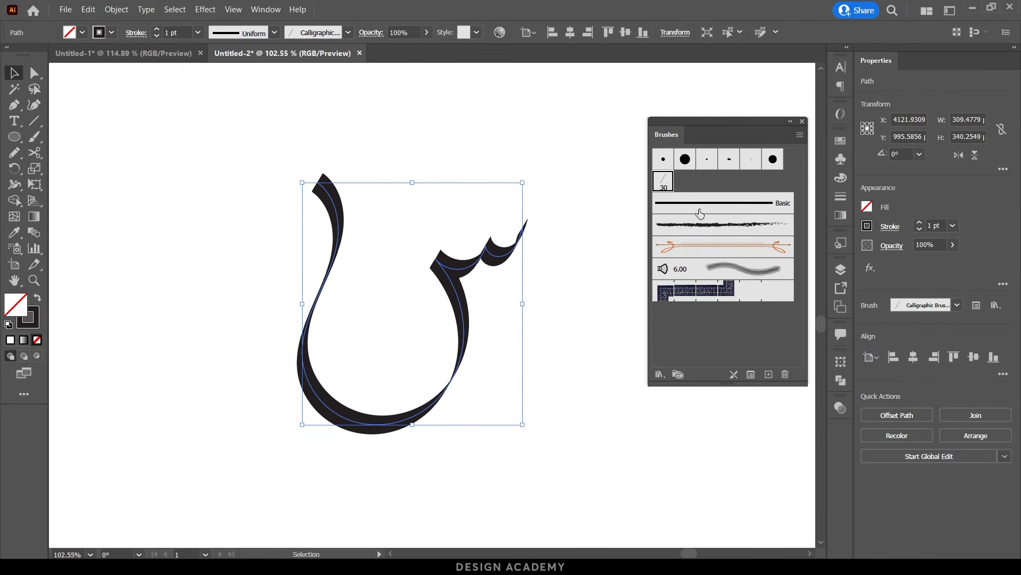
# Step: Edit the 30 pt calligraphic brush so that its size varies with Pressure
pyautogui.doubleClick(669, 190)
pyautogui.moveTo(630, 128); pyautogui.dragTo(608, 128)
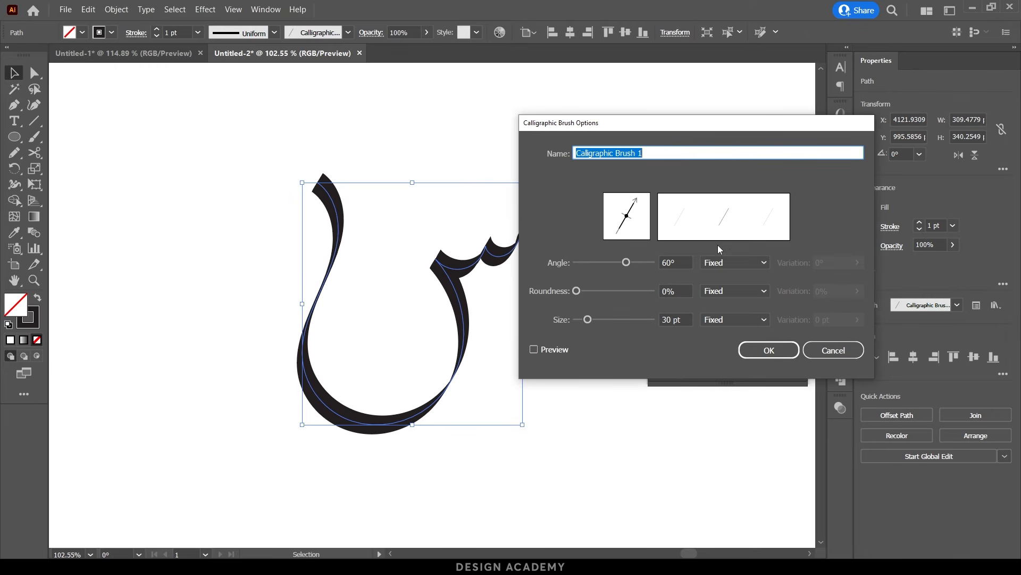
pyautogui.click(717, 264)
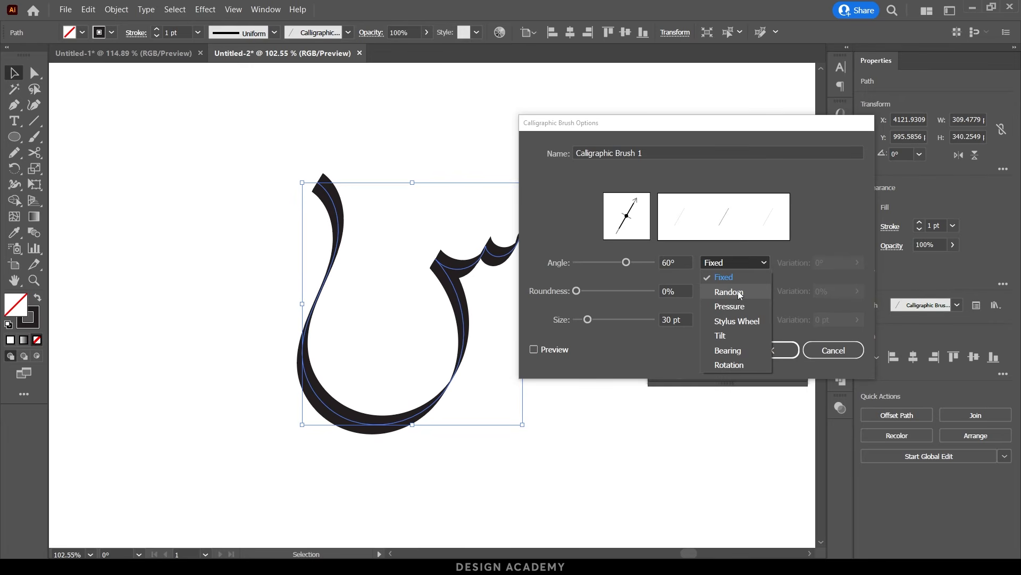
pyautogui.click(656, 345)
pyautogui.moveTo(683, 319); pyautogui.dragTo(664, 320)
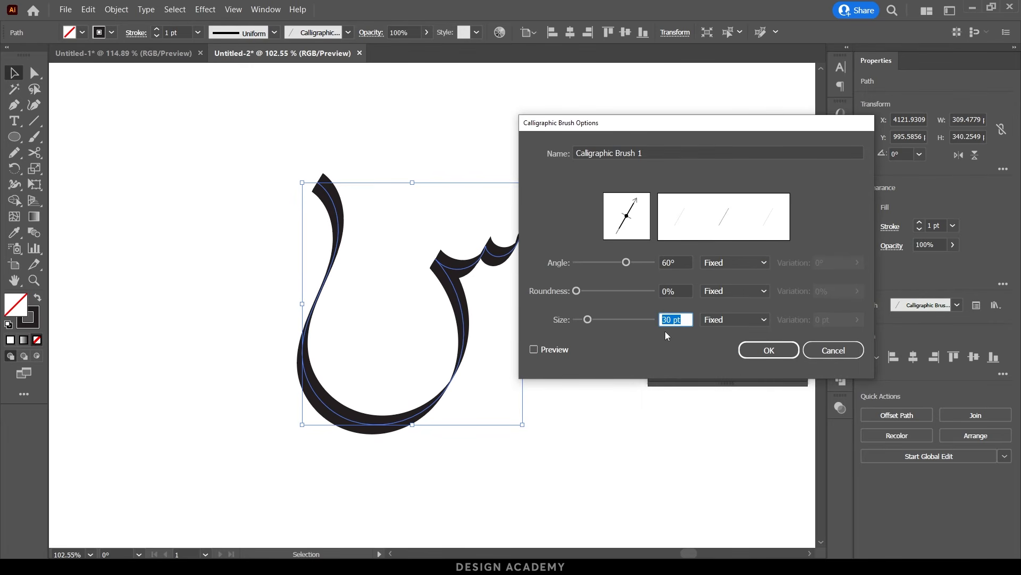
pyautogui.click(726, 317)
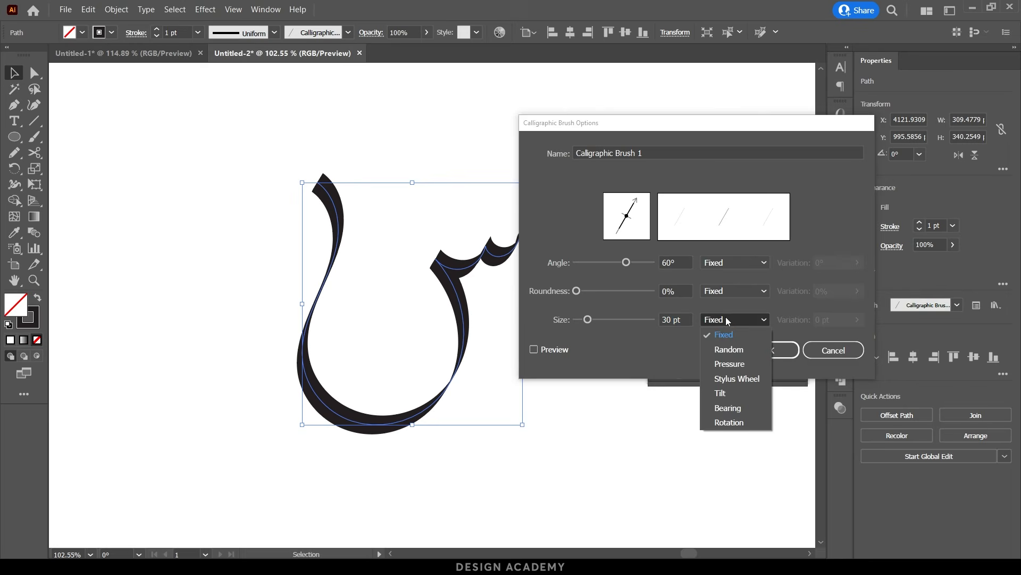
pyautogui.click(728, 363)
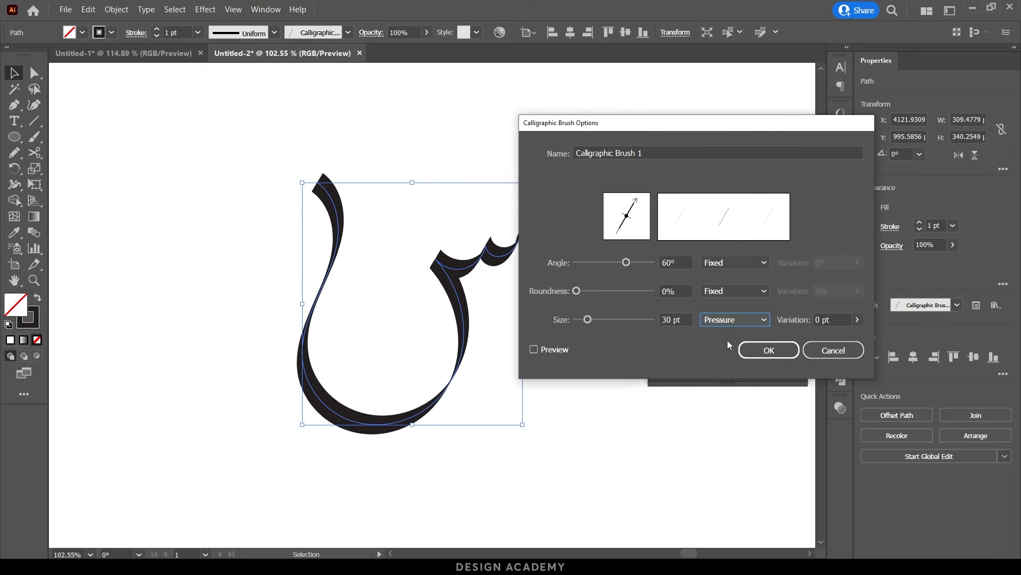
# Step: Set the calligraphic brush's size to 2 pt and its pressure-based size variation to 30 pt
pyautogui.click(817, 319)
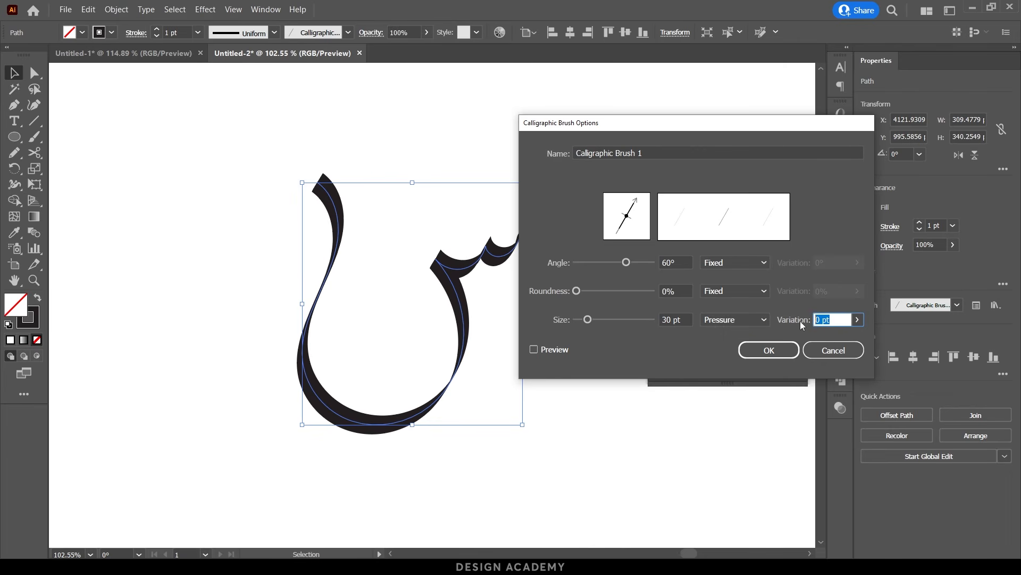
pyautogui.moveTo(689, 319); pyautogui.dragTo(648, 318)
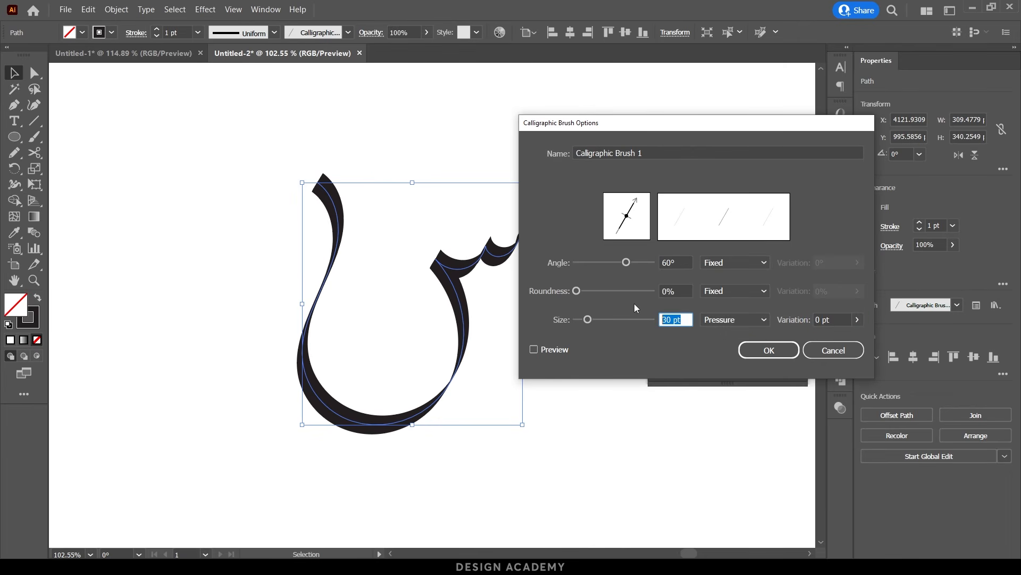
pyautogui.write('2')
pyautogui.click(831, 318)
pyautogui.moveTo(831, 318); pyautogui.dragTo(774, 312)
pyautogui.write('30')
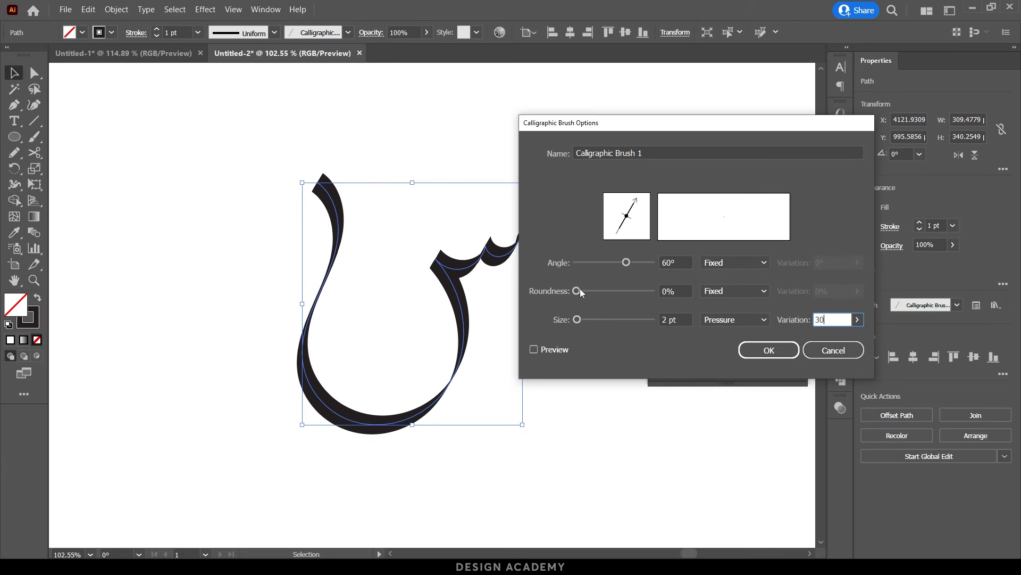
# Step: Preview the calligraphic brush with 33% roundness and a fixed 42 pt size, and apply the changes to the existing strokes
pyautogui.moveTo(573, 127); pyautogui.dragTo(627, 135)
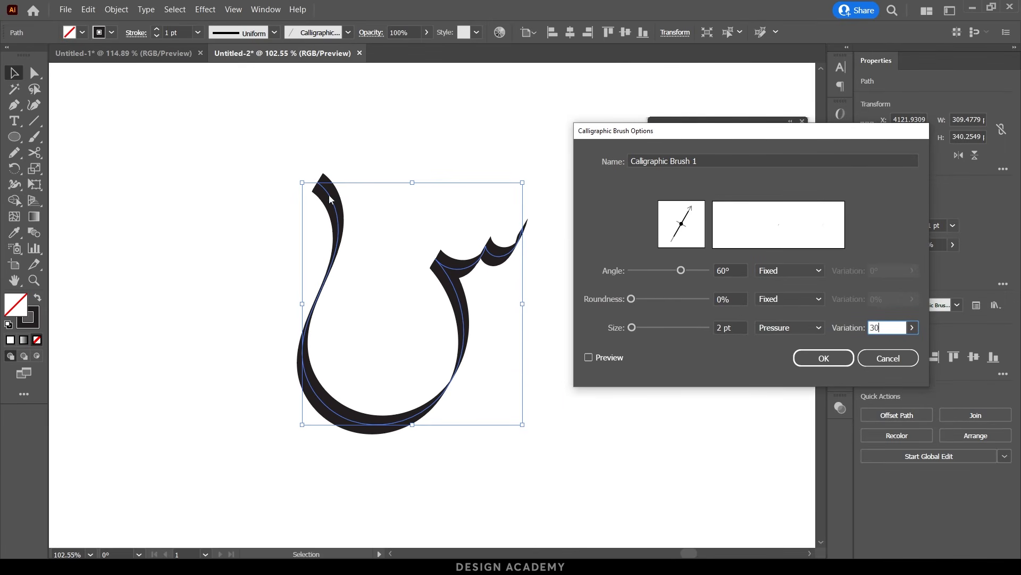
pyautogui.moveTo(634, 298)
pyautogui.mouseDown()
pyautogui.moveTo(657, 300)
pyautogui.moveTo(647, 331)
pyautogui.mouseUp()
pyautogui.click(589, 358)
pyautogui.click(798, 327)
pyautogui.click(781, 324)
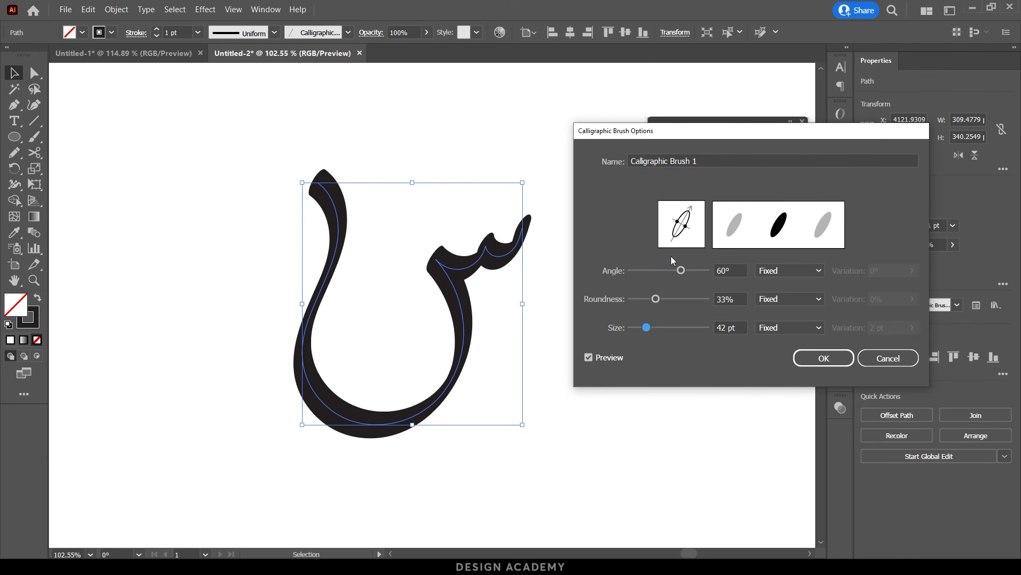
pyautogui.click(822, 359)
pyautogui.click(738, 280)
# Step: Edit the 42 pt calligraphic brush with the large lettering in view and set its roundness to 15%
pyautogui.click(597, 264)
pyautogui.moveTo(596, 265); pyautogui.dragTo(475, 315)
pyautogui.moveTo(308, 324); pyautogui.dragTo(479, 337)
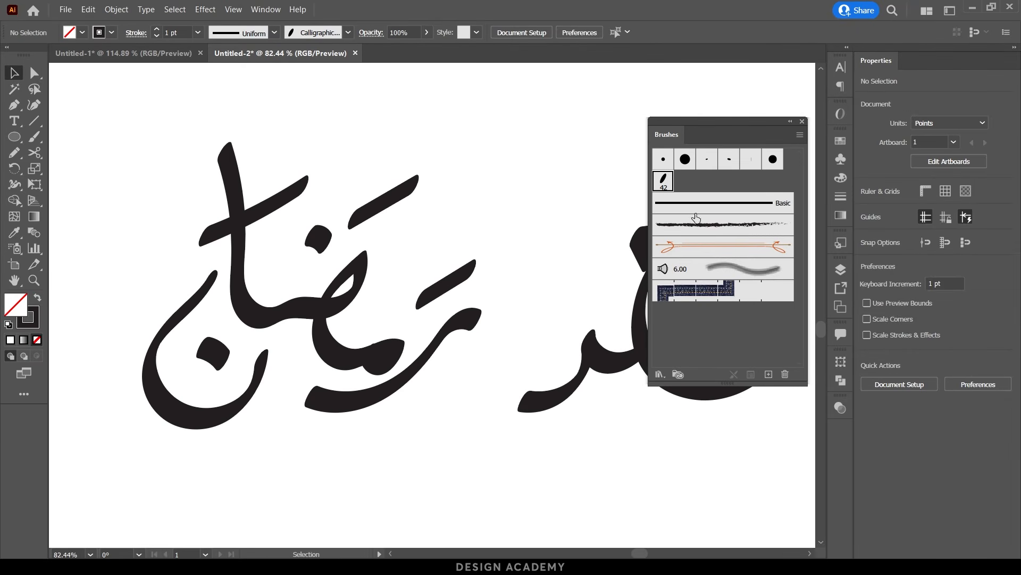
pyautogui.doubleClick(667, 186)
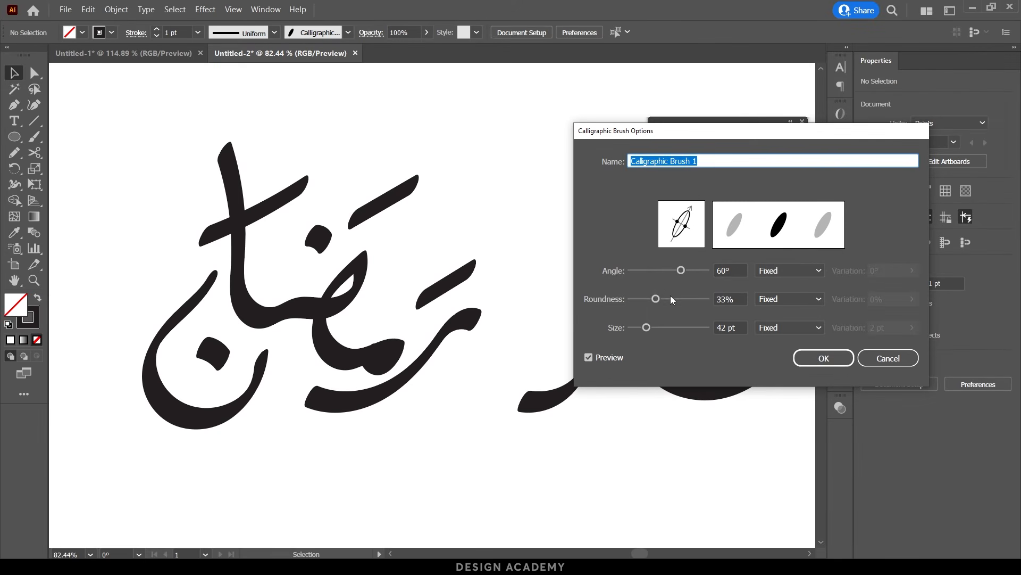
pyautogui.moveTo(656, 299); pyautogui.dragTo(639, 296)
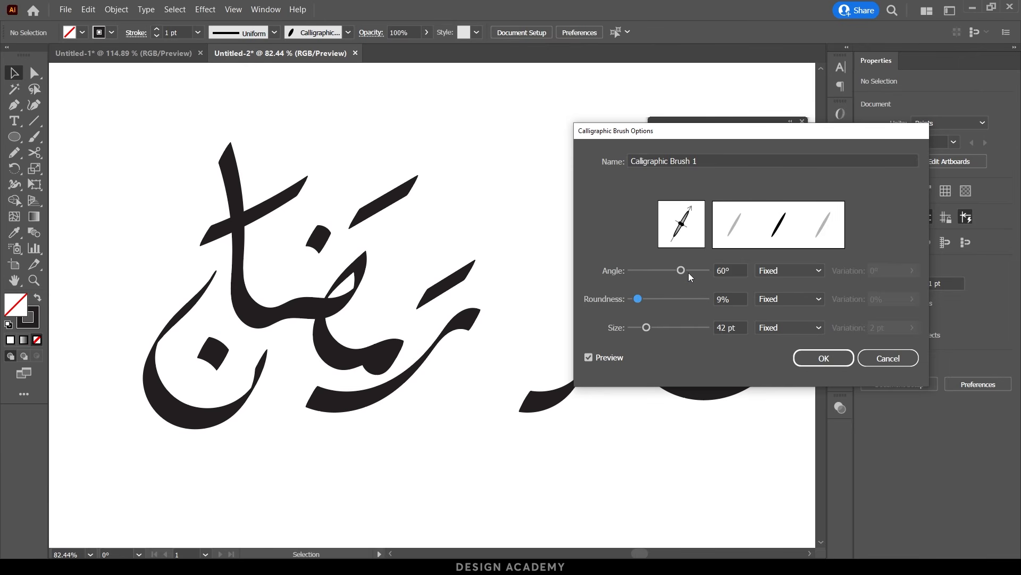
pyautogui.moveTo(638, 299)
pyautogui.mouseDown()
pyautogui.moveTo(621, 298)
pyautogui.moveTo(644, 302)
pyautogui.mouseUp()
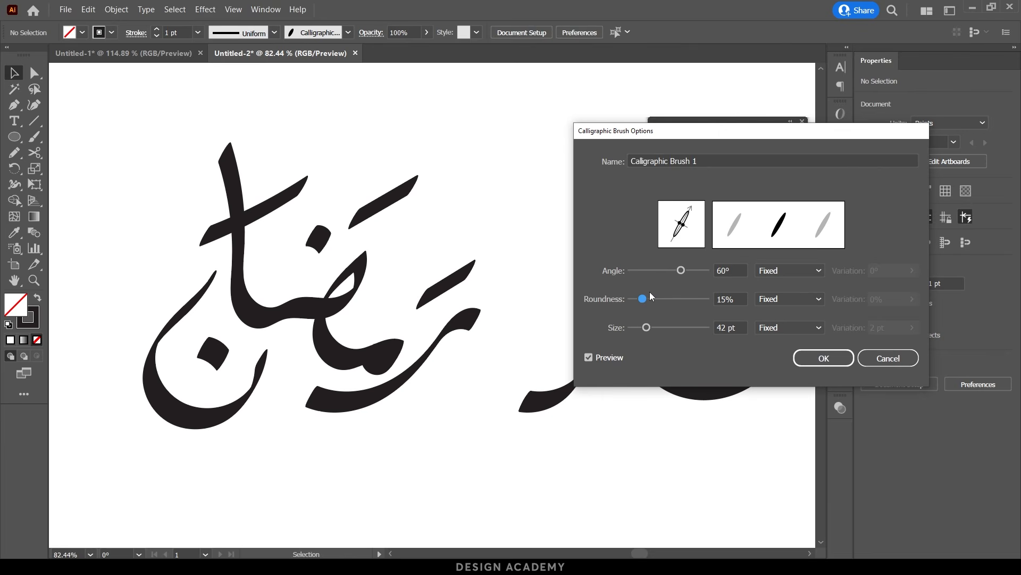
# Step: Try random roundness variation on the calligraphic brush, with 56% roundness and 41% variation
pyautogui.click(794, 299)
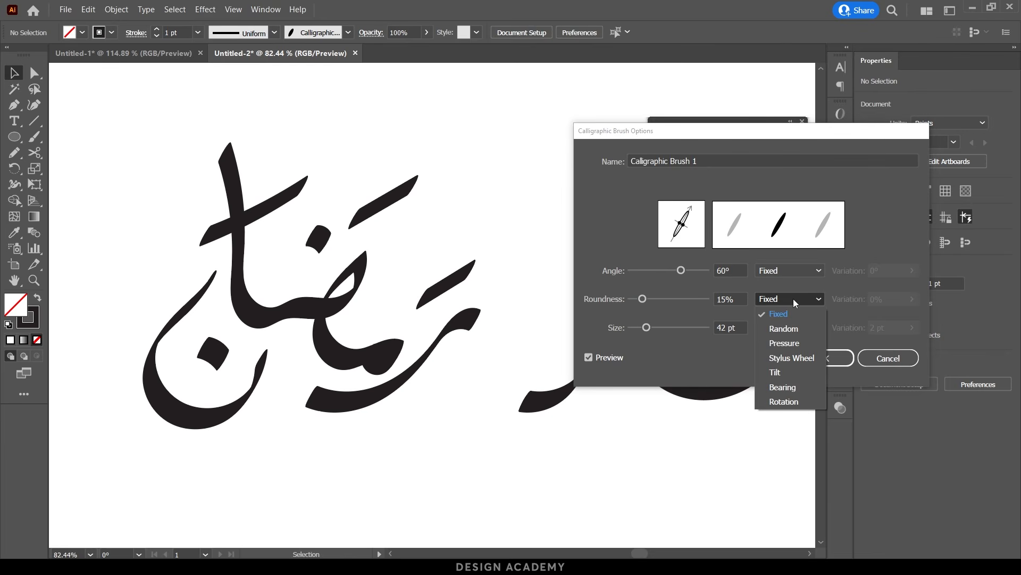
pyautogui.click(790, 328)
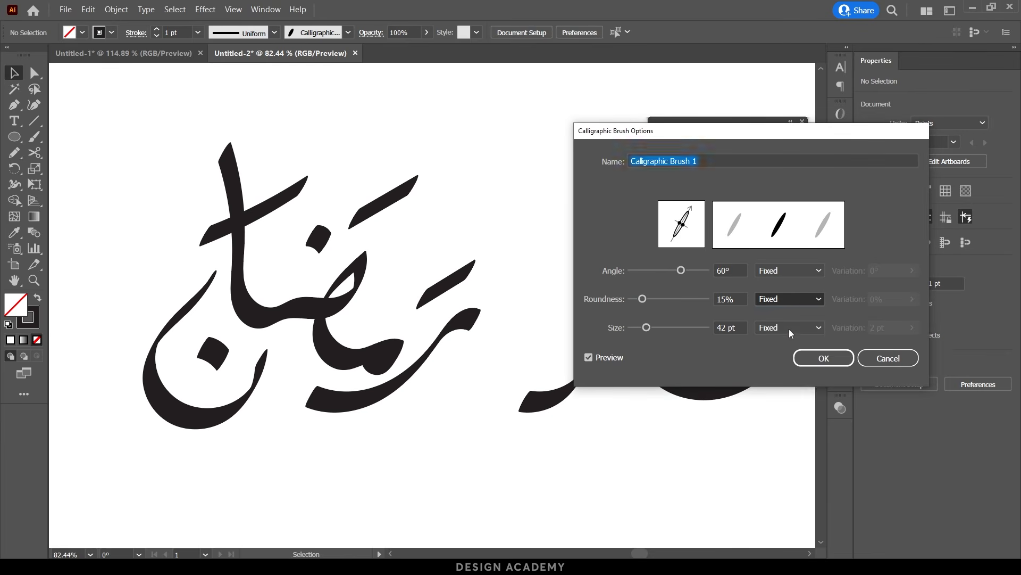
pyautogui.click(653, 299)
pyautogui.moveTo(654, 299)
pyautogui.mouseDown()
pyautogui.moveTo(695, 299)
pyautogui.moveTo(671, 296)
pyautogui.mouseUp()
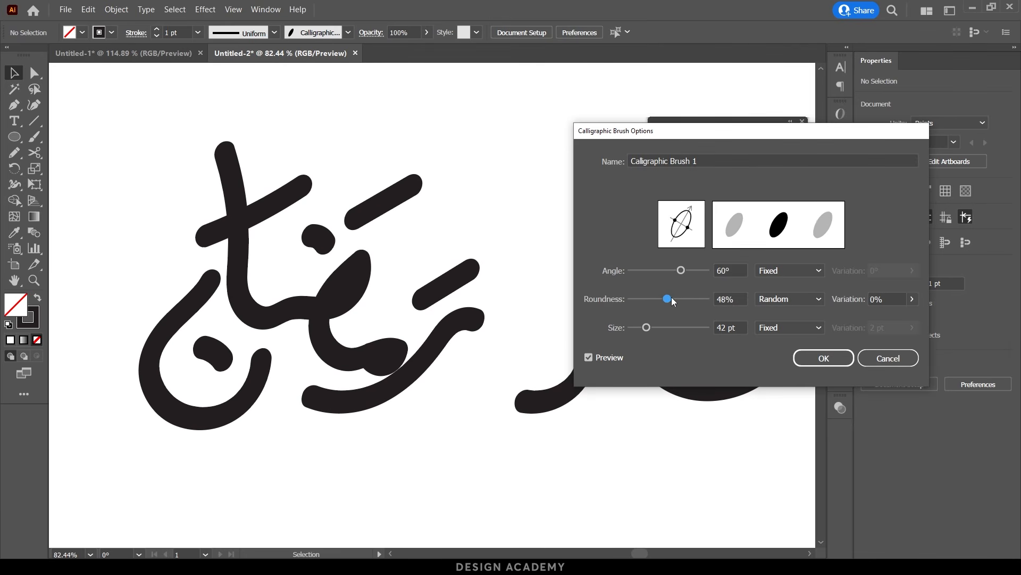
pyautogui.click(911, 299)
pyautogui.moveTo(862, 315); pyautogui.dragTo(906, 316)
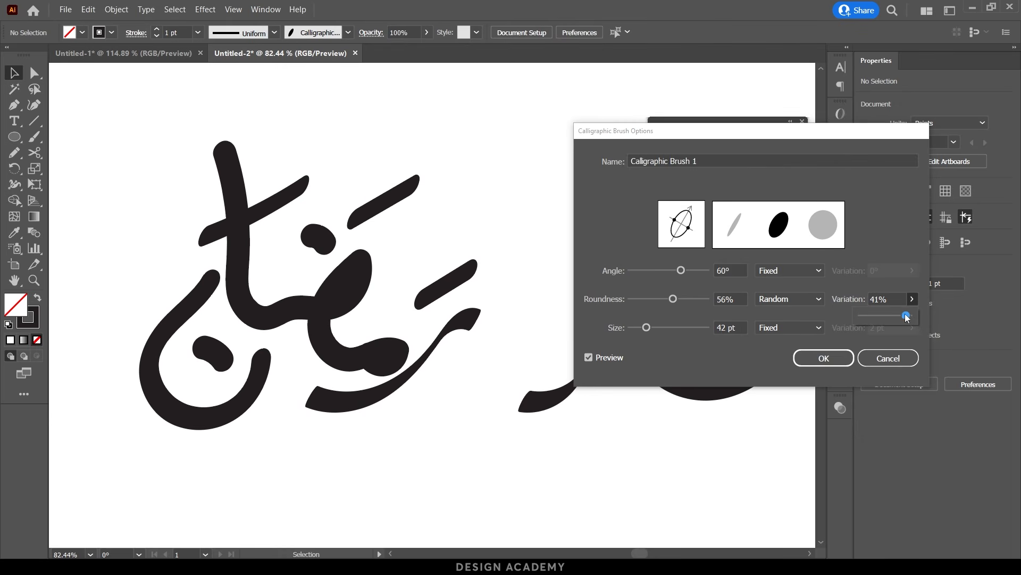
pyautogui.moveTo(735, 299); pyautogui.dragTo(717, 311)
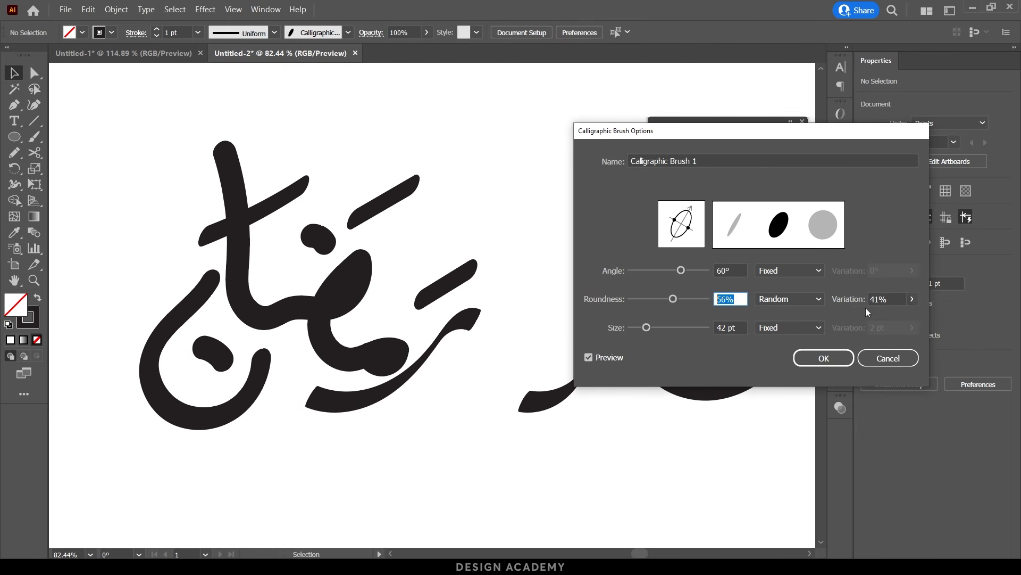
pyautogui.moveTo(889, 299); pyautogui.dragTo(859, 298)
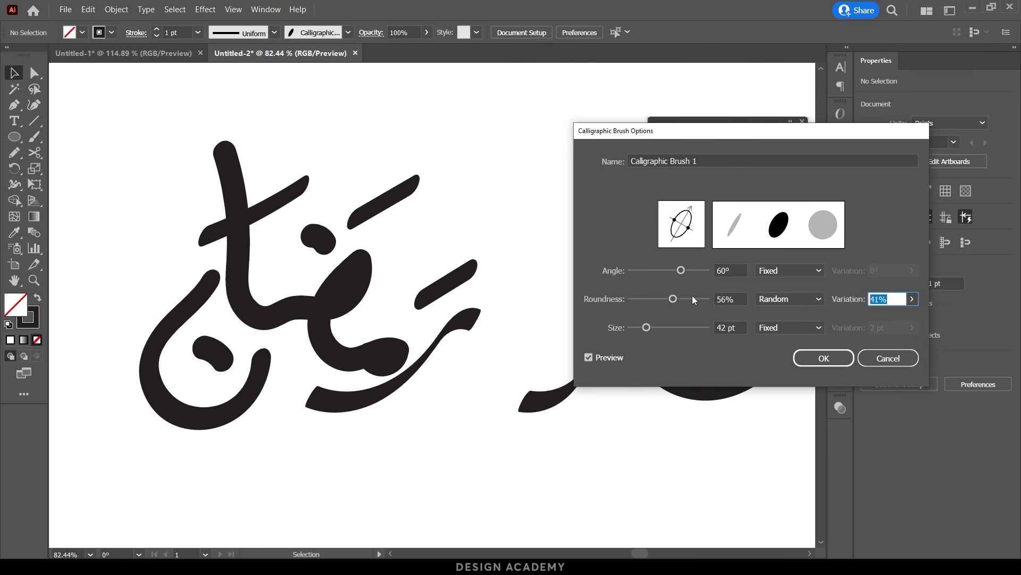
# Step: Set the calligraphic brush's roundness to a fixed 20% and apply the change to the existing strokes
pyautogui.click(789, 299)
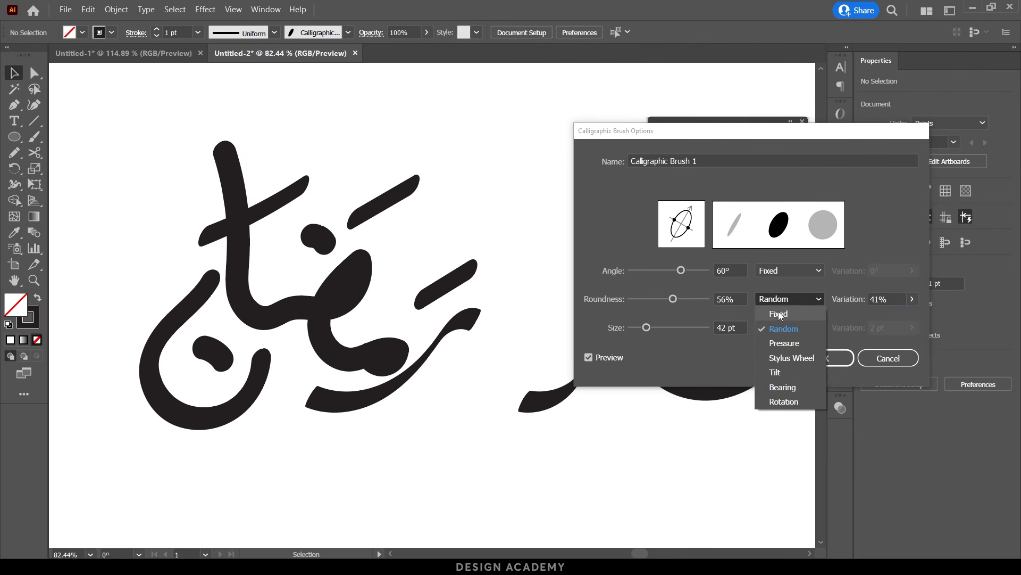
pyautogui.click(778, 312)
pyautogui.moveTo(673, 300); pyautogui.dragTo(646, 301)
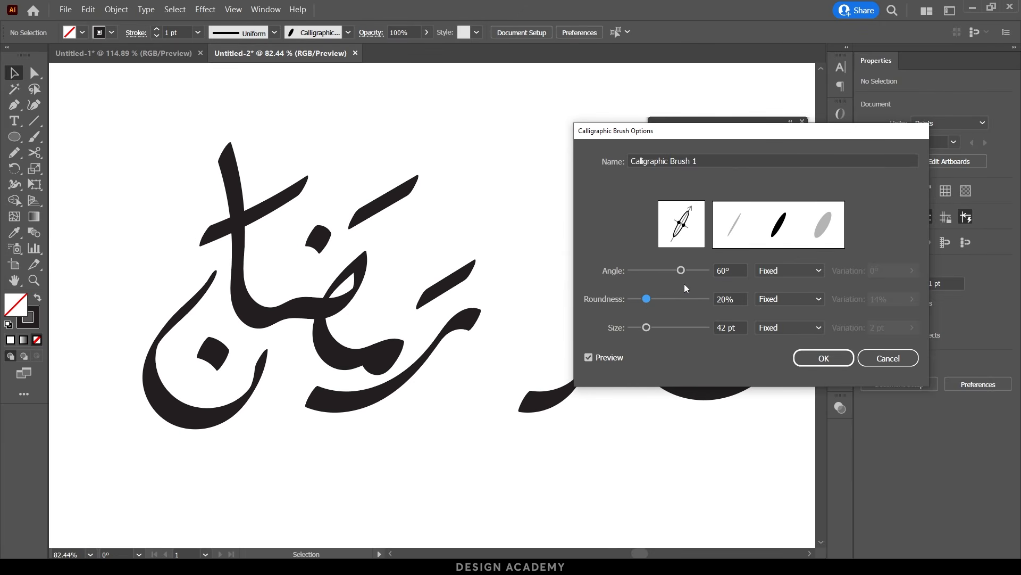
pyautogui.click(823, 358)
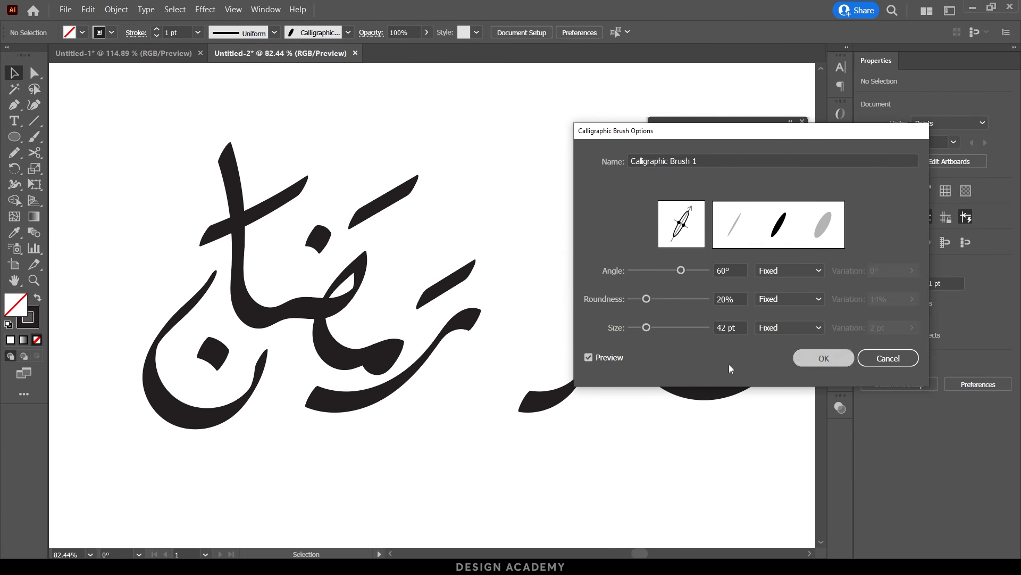
pyautogui.click(737, 279)
# Step: Paint a freehand wavy test stroke with the 42 pt calligraphic brush in the empty area above the lettering
pyautogui.press('b')
pyautogui.moveTo(506, 235)
pyautogui.mouseDown()
pyautogui.moveTo(464, 261)
pyautogui.moveTo(381, 364)
pyautogui.mouseUp()
pyautogui.moveTo(472, 265); pyautogui.dragTo(432, 258)
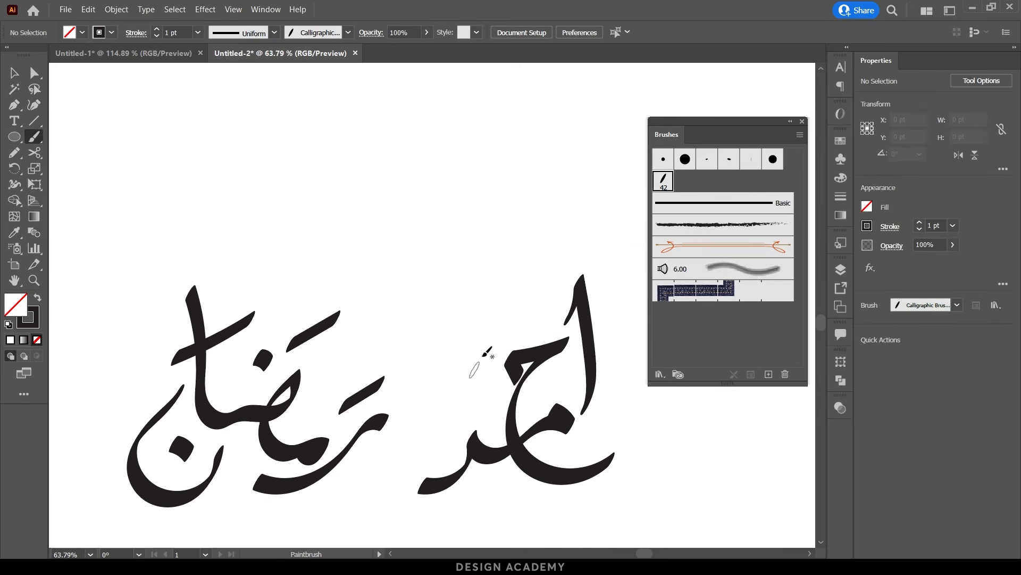
pyautogui.moveTo(465, 185); pyautogui.dragTo(358, 351)
pyautogui.moveTo(397, 299); pyautogui.dragTo(413, 299)
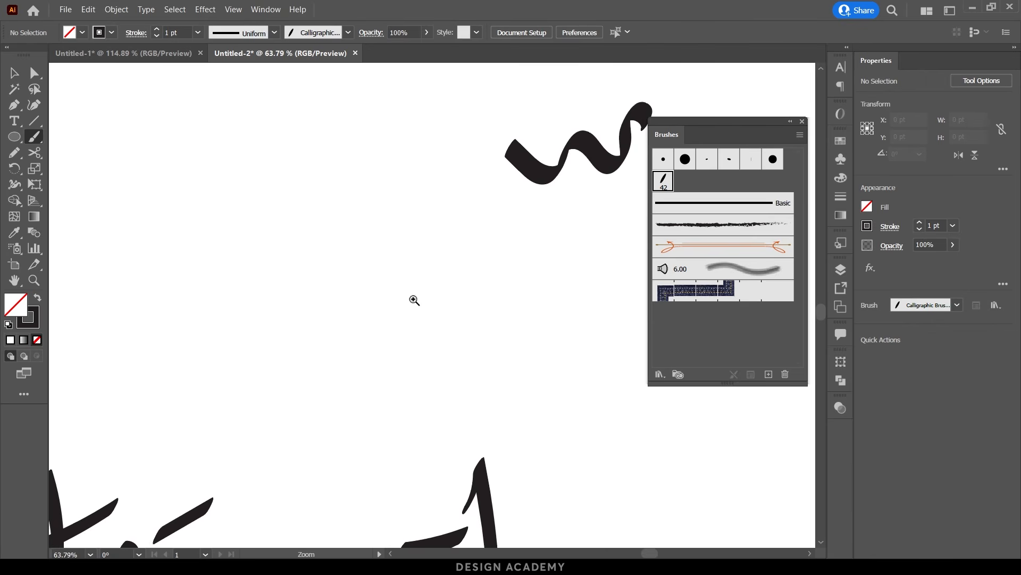
# Step: Start creating a new brush with the large lettering in view and nothing selected
pyautogui.moveTo(453, 214); pyautogui.dragTo(390, 273)
pyautogui.moveTo(514, 292); pyautogui.dragTo(165, 285)
pyautogui.moveTo(637, 335); pyautogui.dragTo(336, 319)
pyautogui.moveTo(508, 380); pyautogui.dragTo(349, 141)
pyautogui.click(347, 299)
pyautogui.moveTo(424, 267); pyautogui.dragTo(342, 367)
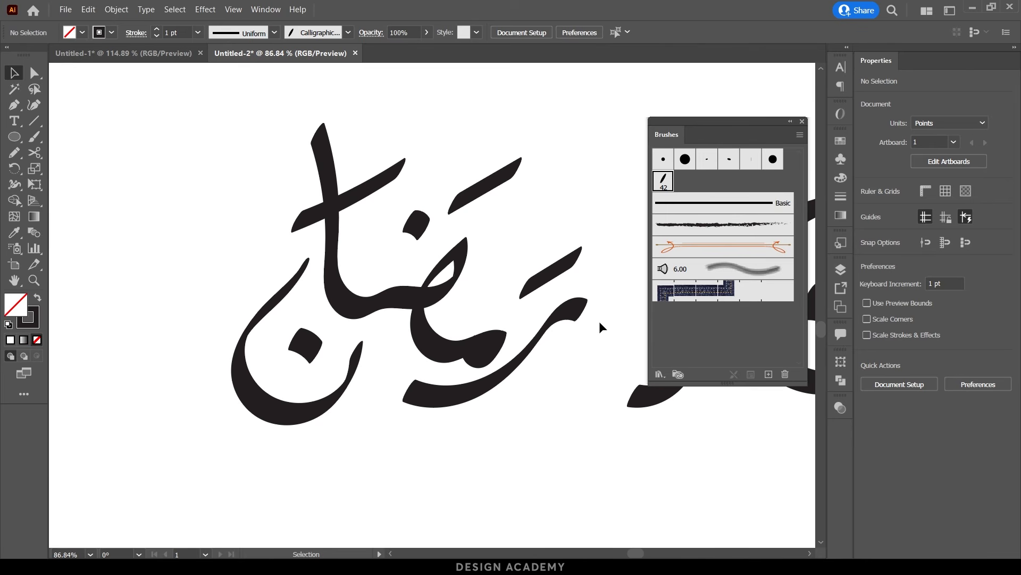
pyautogui.click(768, 374)
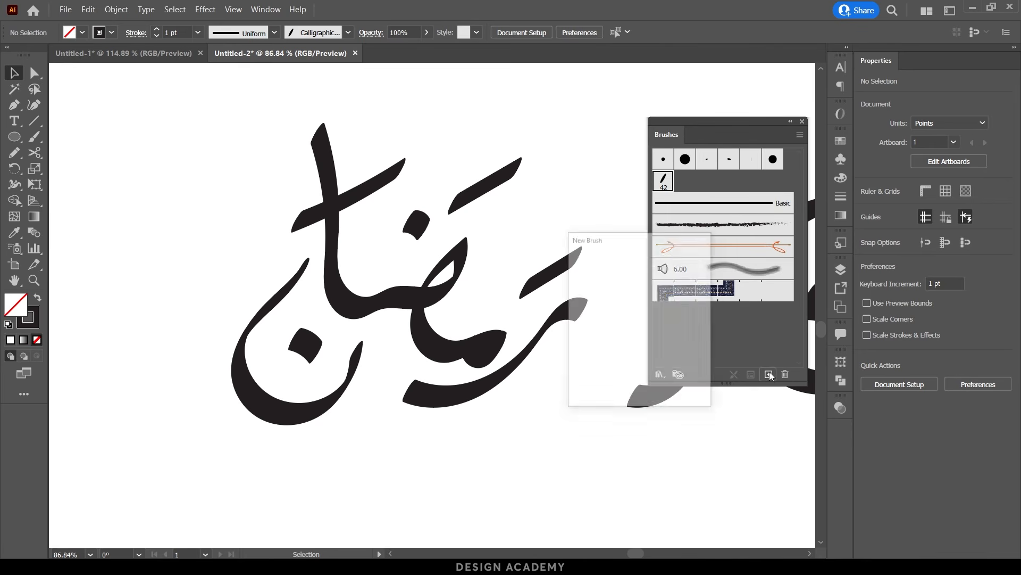